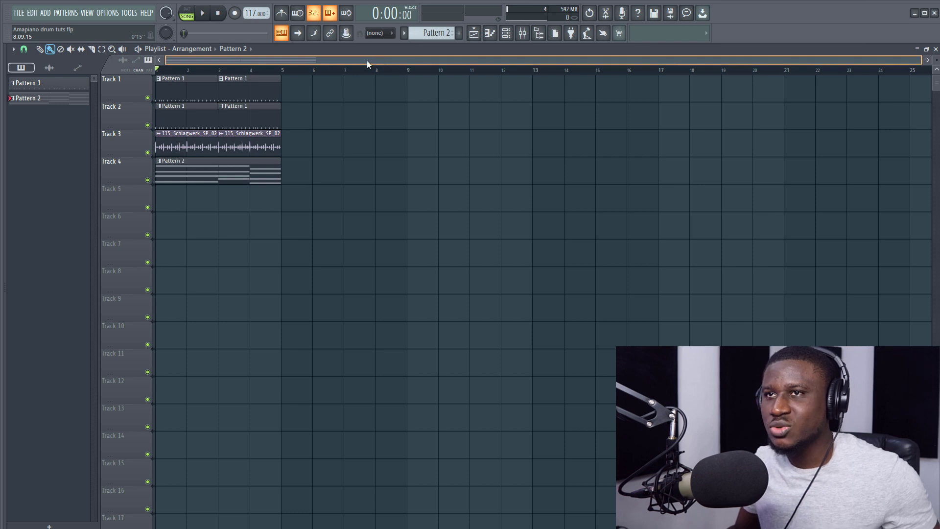
- Play the arrangement briefly, then open the Log Drum instrument and audition it on C5 and E5
key("space")
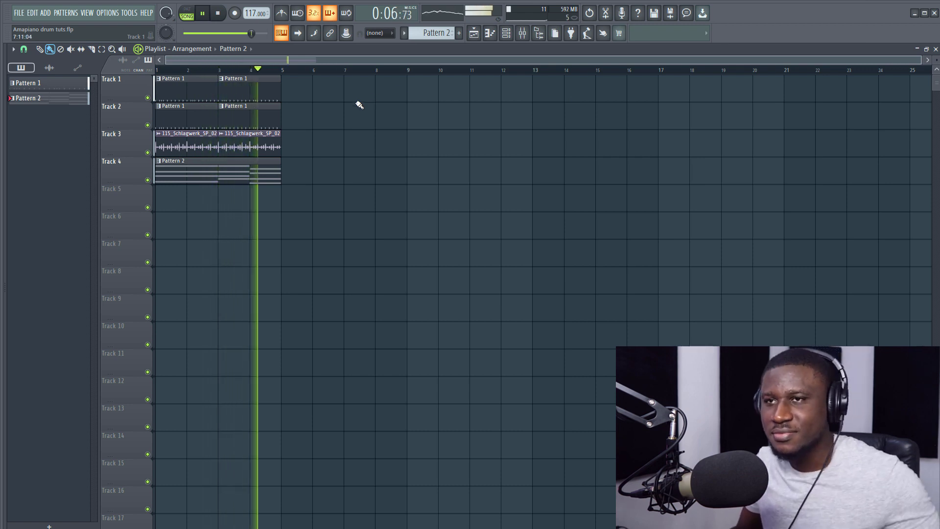
key("space")
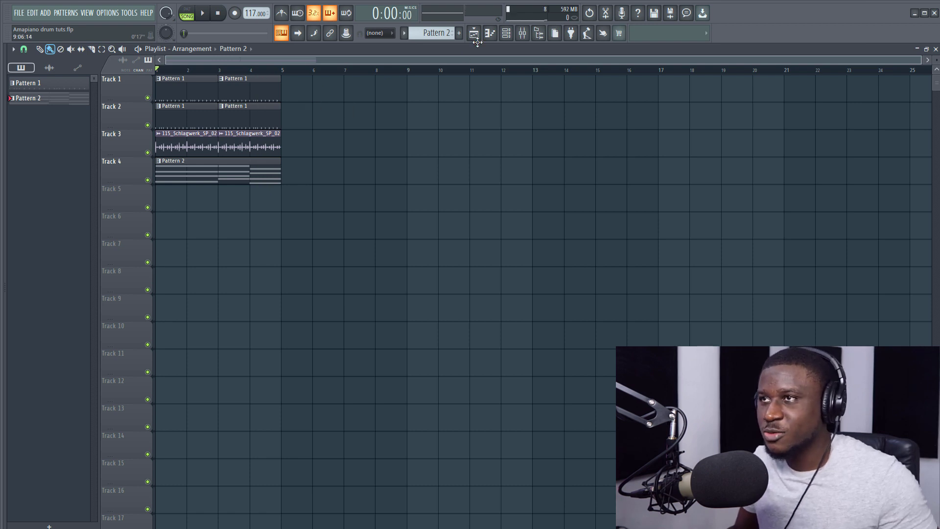
left_click(506, 33)
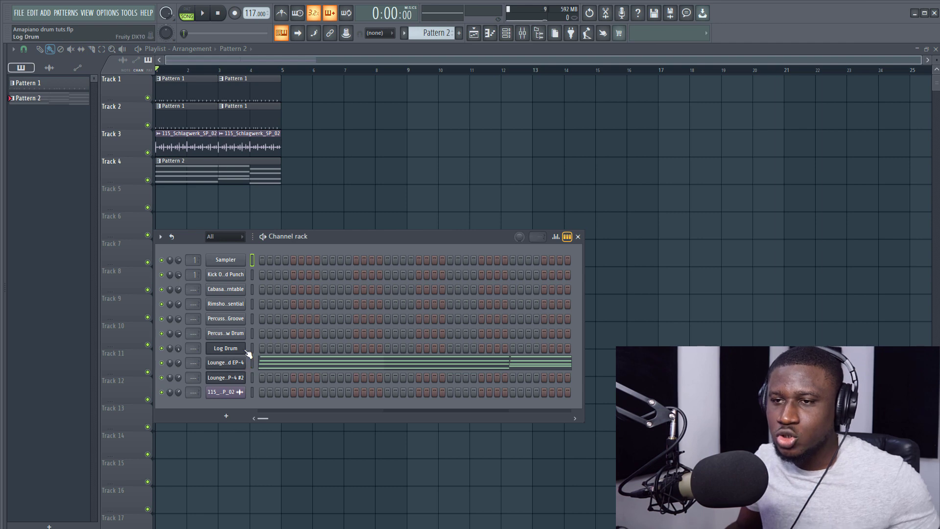
left_click(226, 348)
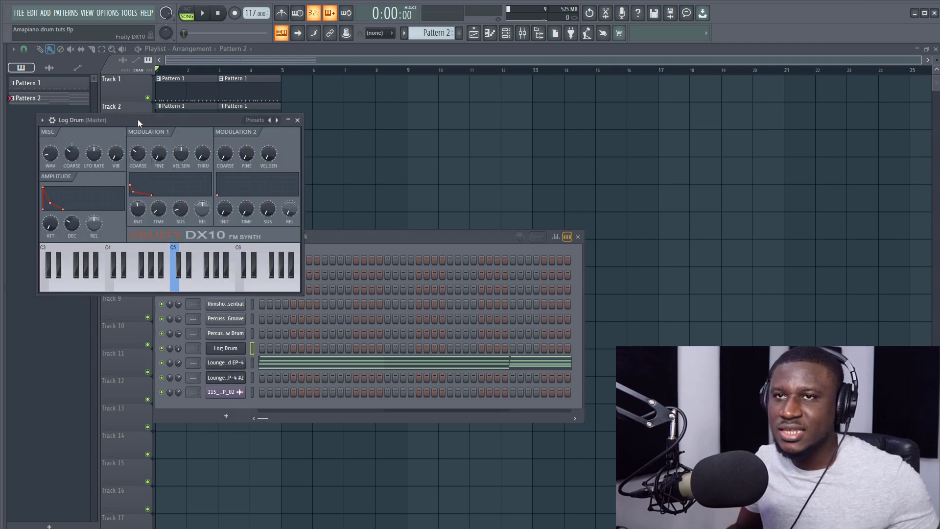
left_click_drag(137, 119, 242, 119)
key("z")
key("c")
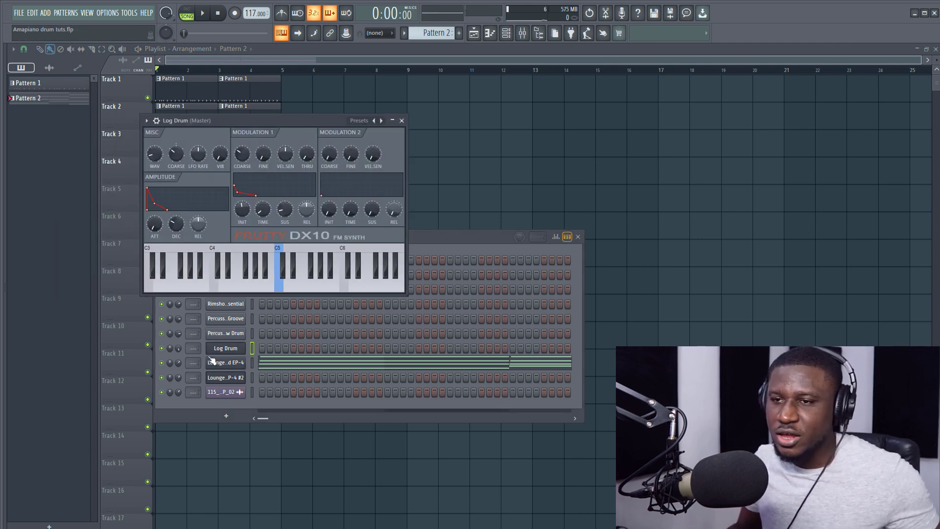
- Look through the Log Drum and Sampler channel options, then reselect the Log Drum channel
right_click(220, 348)
right_click(227, 260)
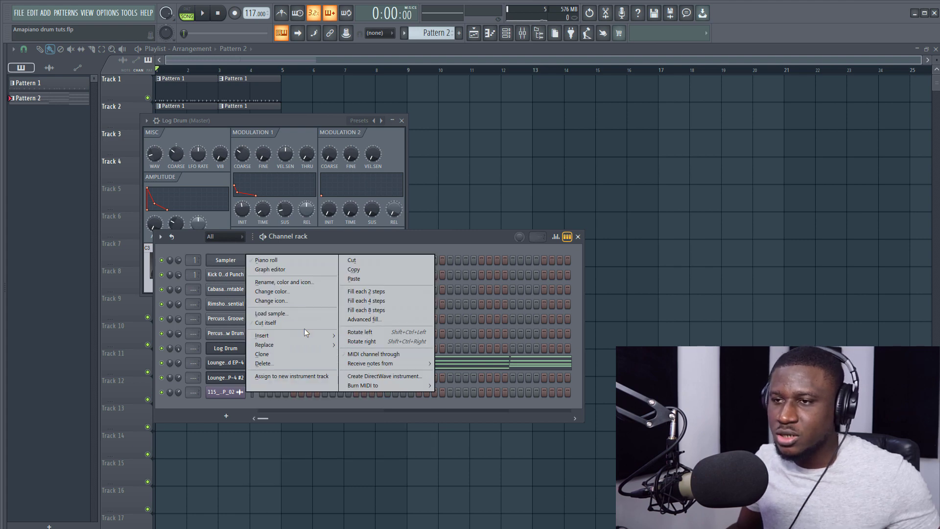
mouse_move(302, 337)
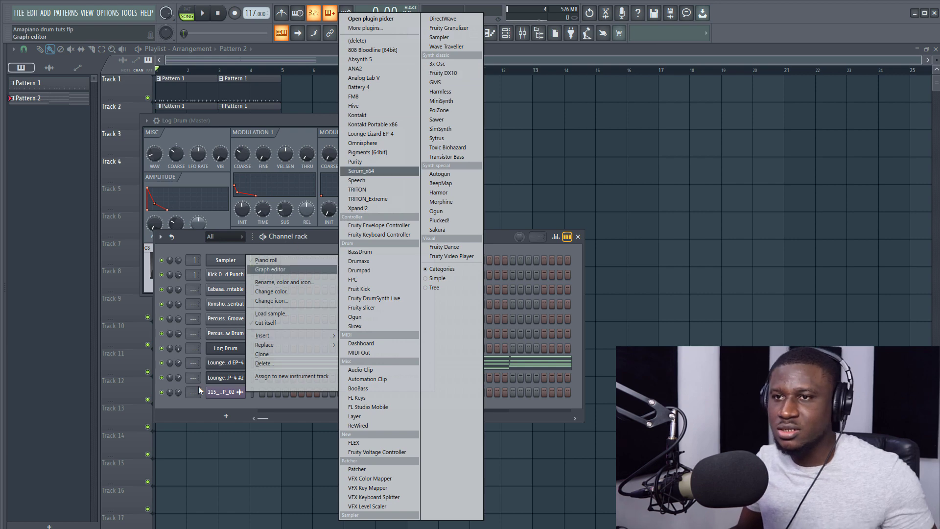
key("Escape")
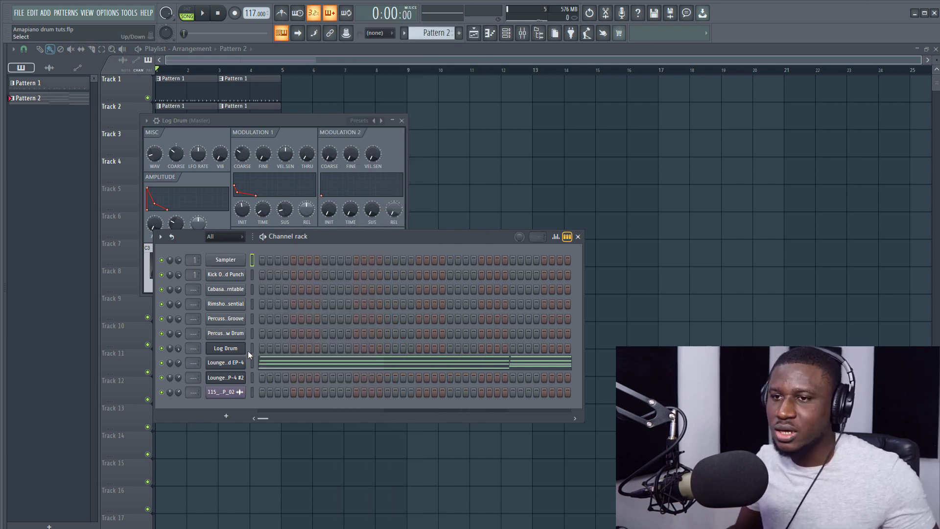
left_click(252, 349)
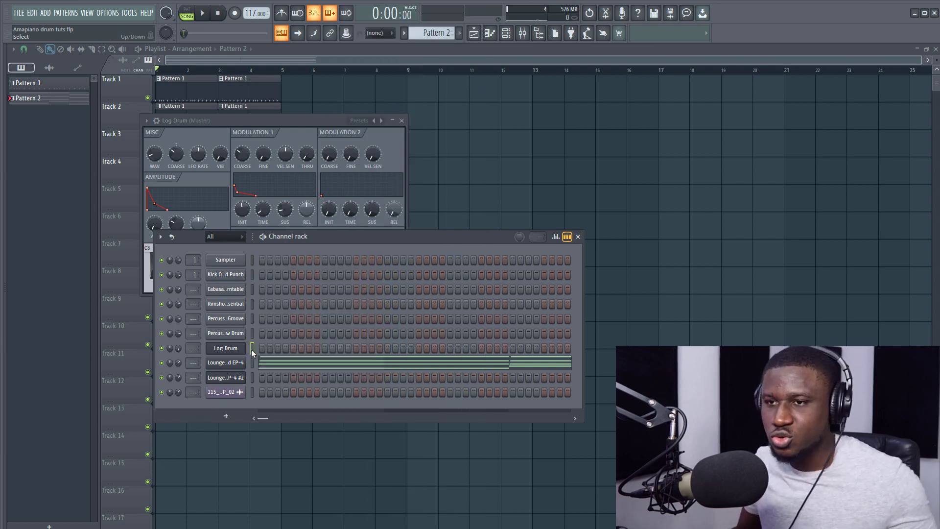
- Load the Log Drum preset into the Fruity DX10 channel and close its plugin window
left_click(226, 348)
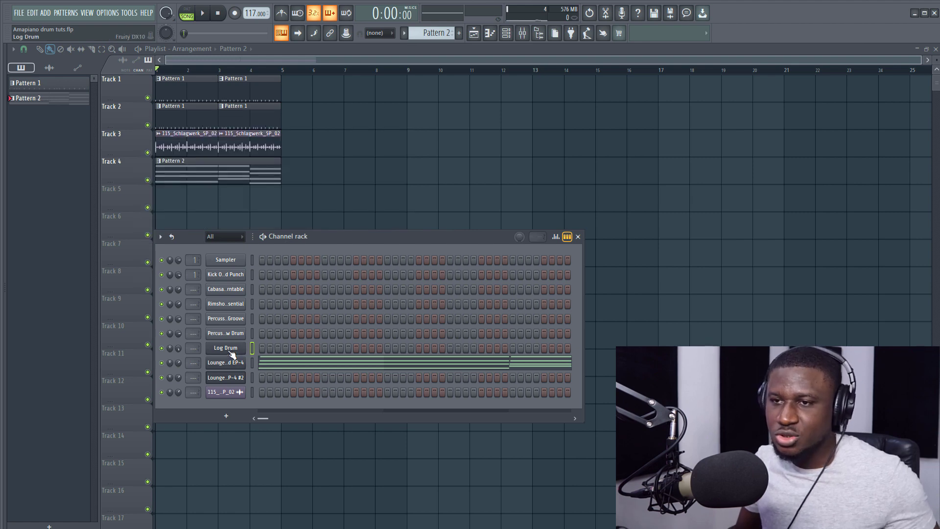
left_click(225, 348)
left_click(380, 121)
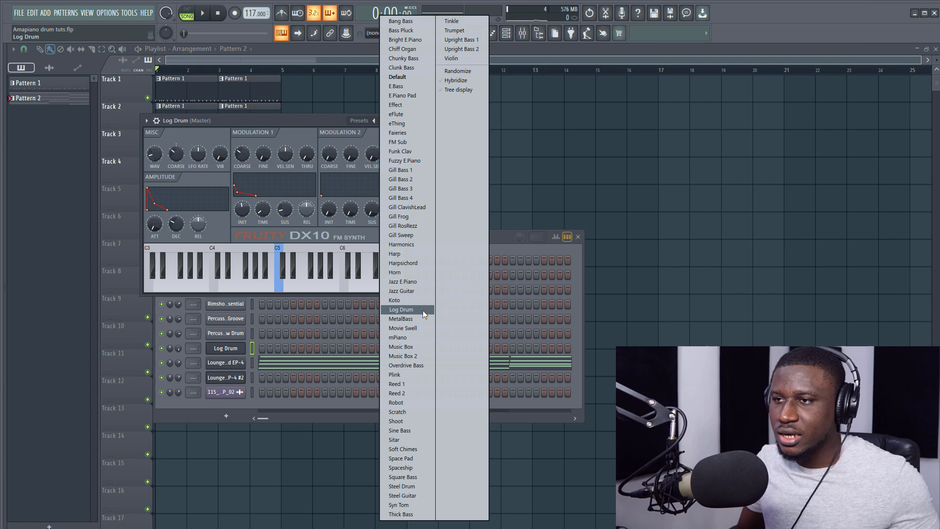
left_click(405, 271)
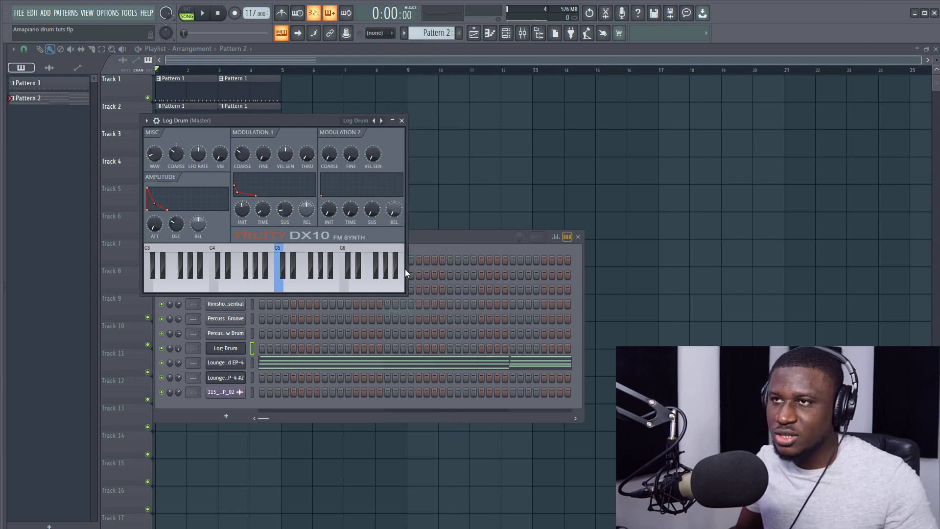
left_click(401, 120)
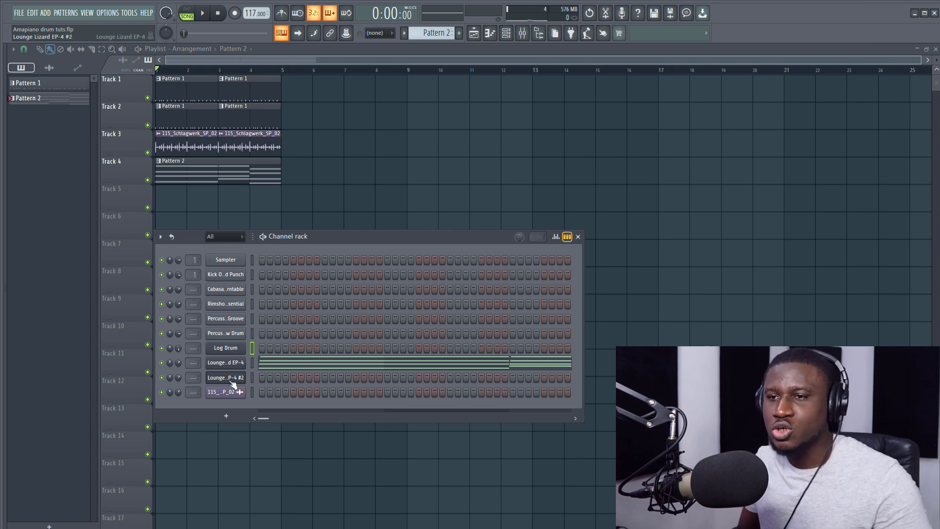
- Copy the Lounge Lizard EP-4 chord notes from its channel menu and bring up the Sampler channel's options
left_click(265, 364)
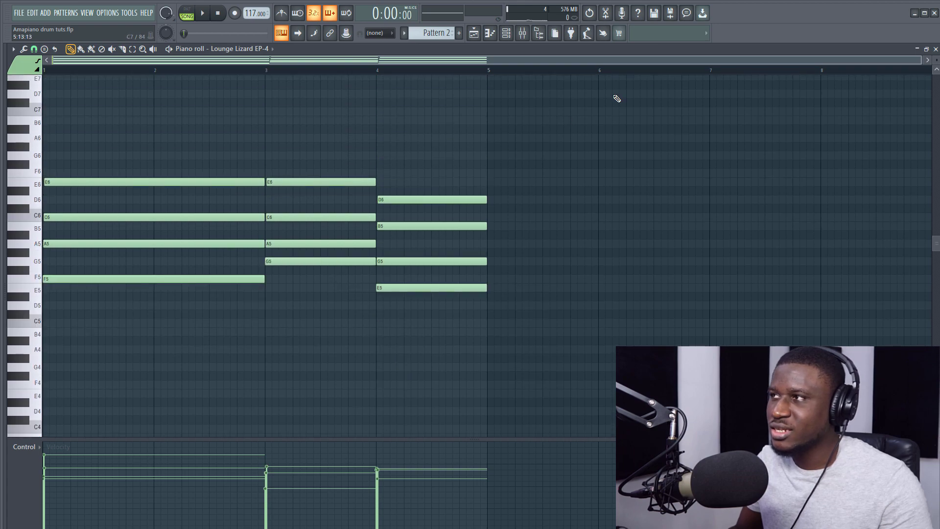
left_click_drag(920, 63, 631, 119)
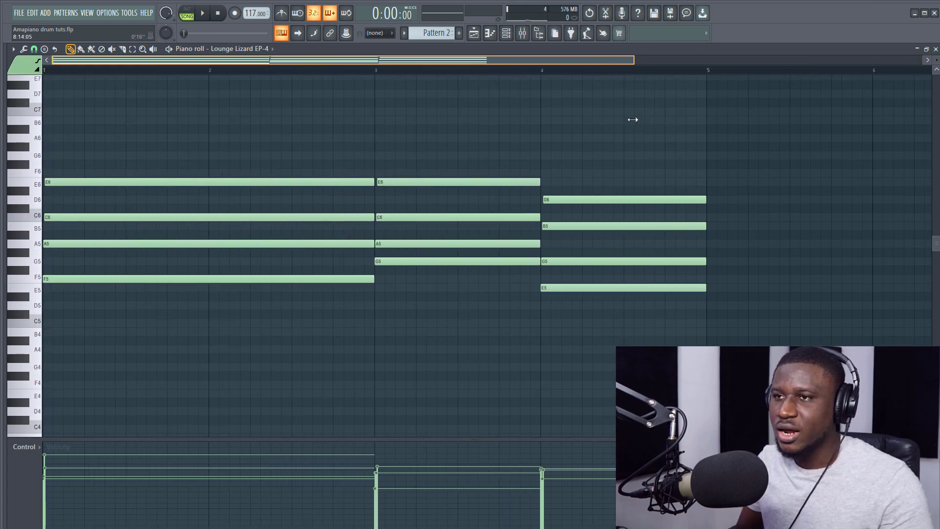
left_click(506, 32)
right_click(238, 367)
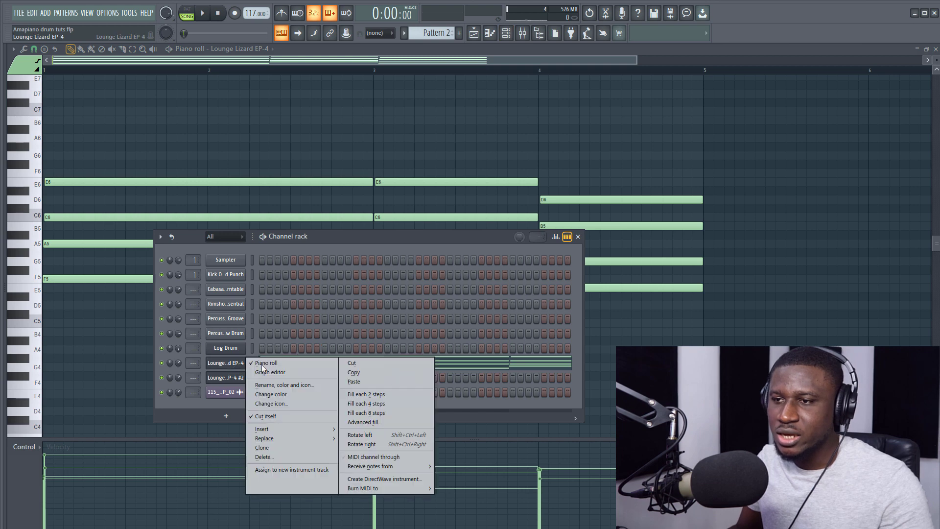
left_click(388, 372)
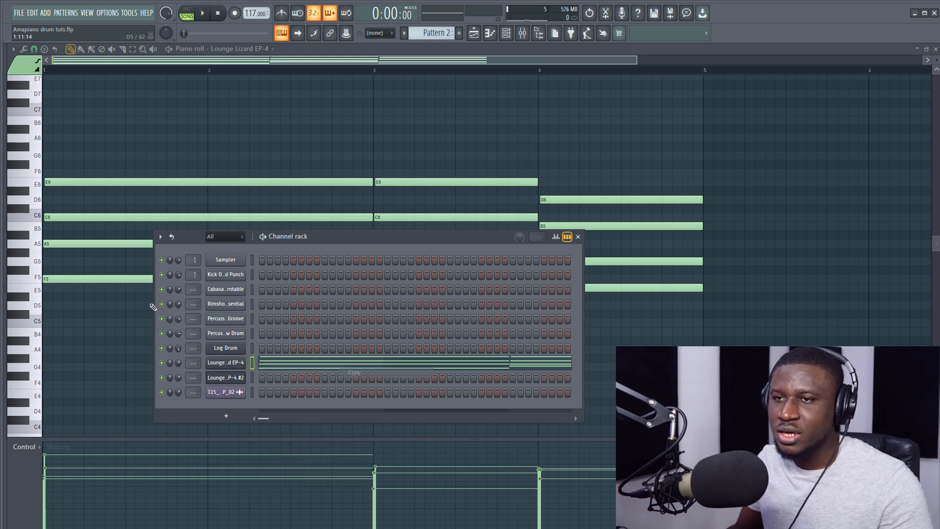
right_click(228, 264)
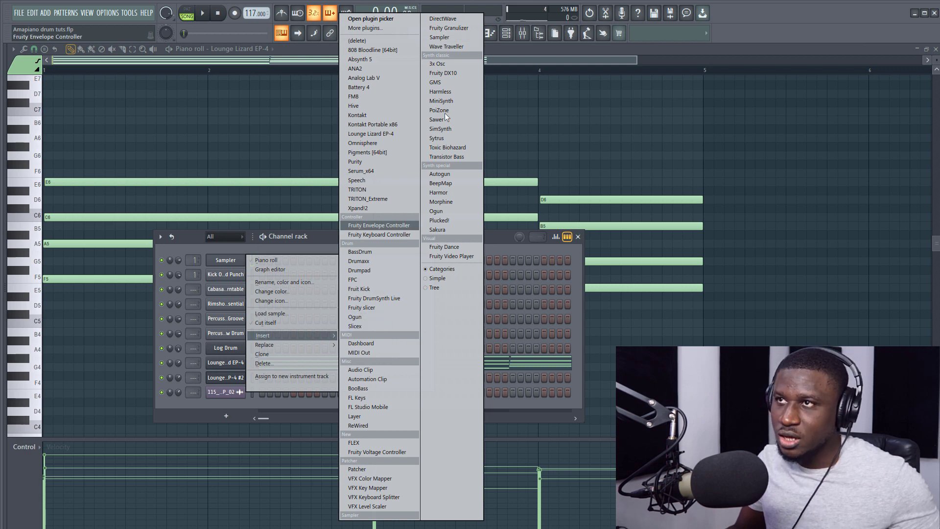
left_click(240, 265)
right_click(231, 256)
- Paste the chords into the Sampler and duplicate them one octave lower
left_click(349, 281)
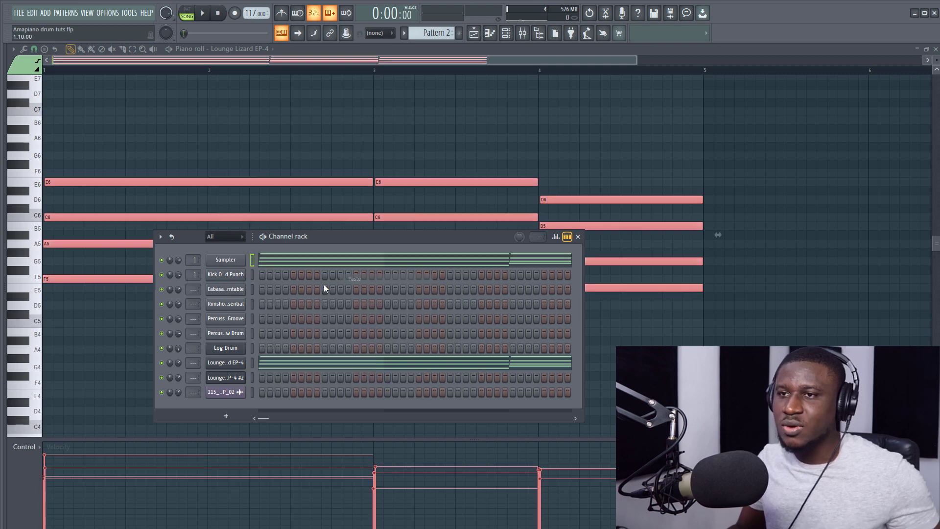
left_click(299, 260)
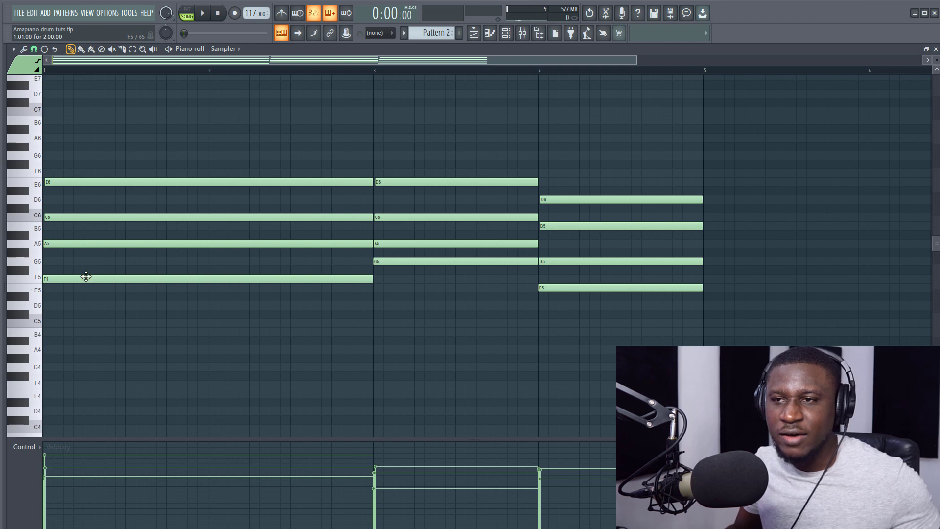
left_click_drag(35, 131, 82, 376)
mouse_move(59, 279)
left_mouse_down()
mouse_move(79, 279)
mouse_move(44, 282)
left_mouse_up()
key("ctrl+Down")
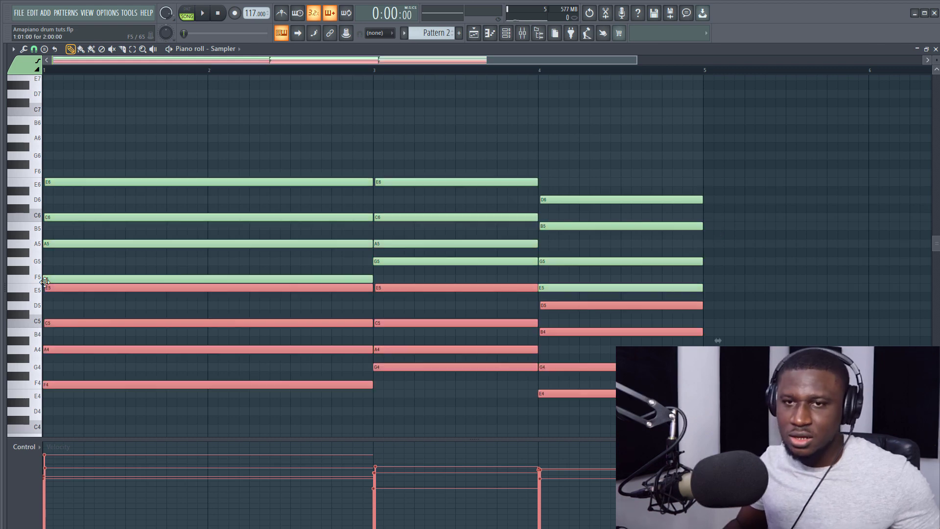
- Duplicate the chords again a further octave down, then deselect all notes
scroll(44, 281, "down", 2)
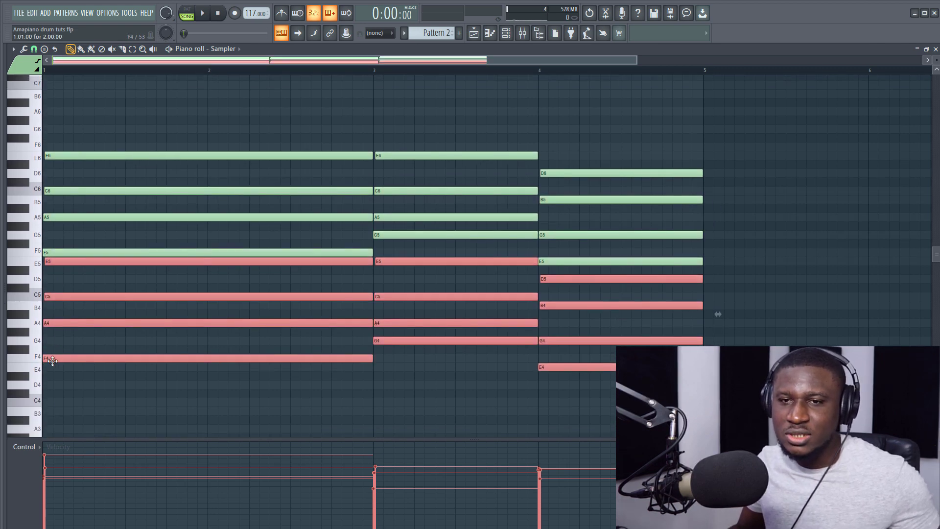
mouse_move(47, 358)
left_mouse_down()
mouse_move(67, 357)
mouse_move(47, 361)
left_mouse_up()
key("ctrl+Down")
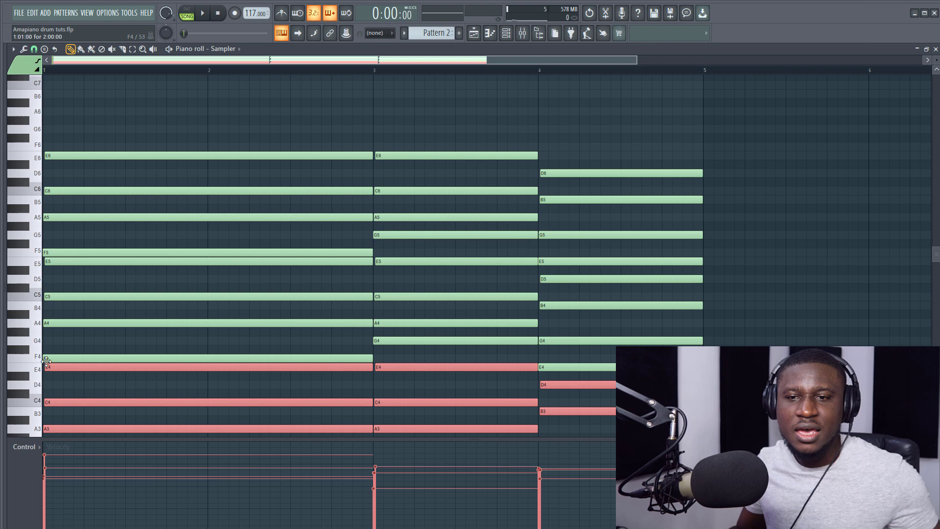
scroll(64, 363, "down", 5)
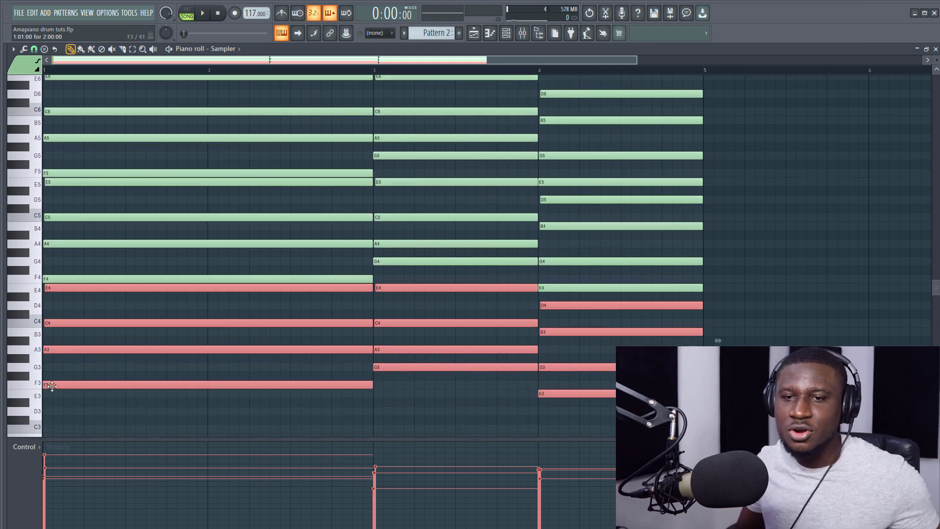
scroll(64, 382, "up", 3)
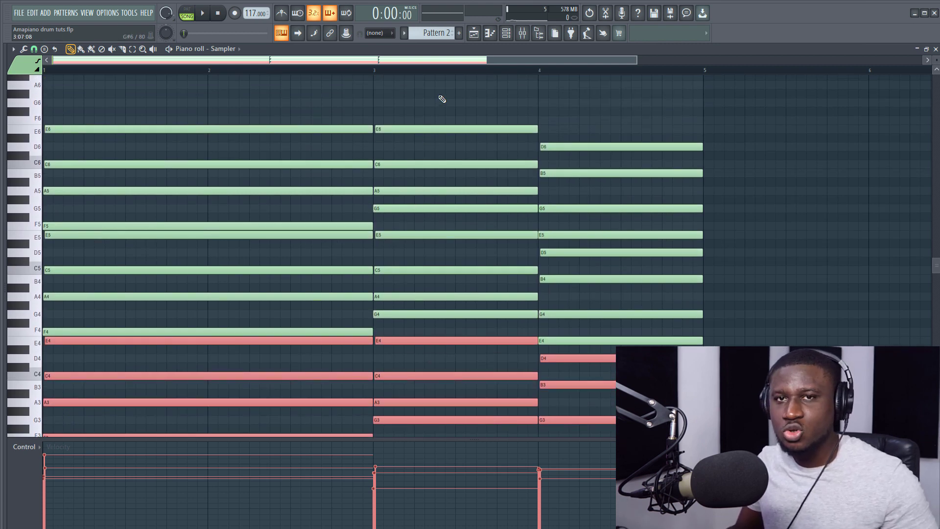
right_click(440, 99)
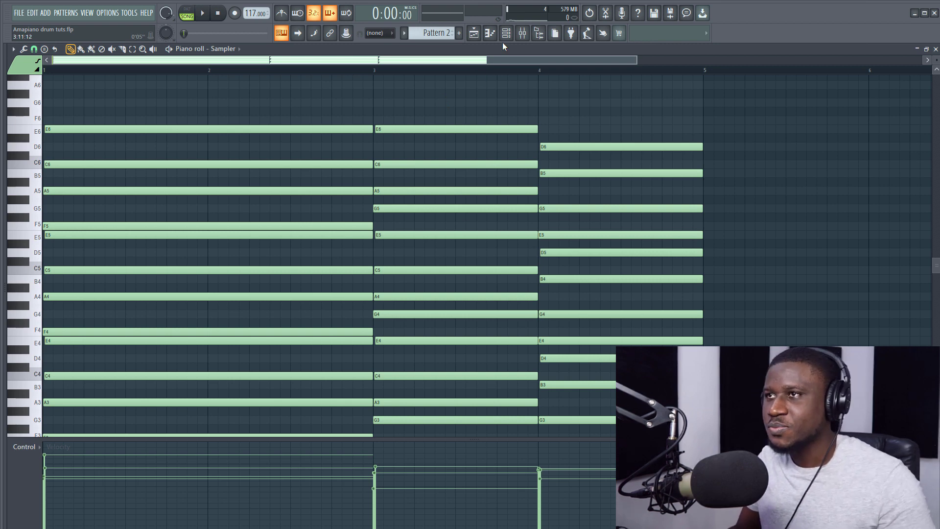
- Open the Lounge Lizard EP-4 piano roll and preview its F5 and A5 notes
key("F6")
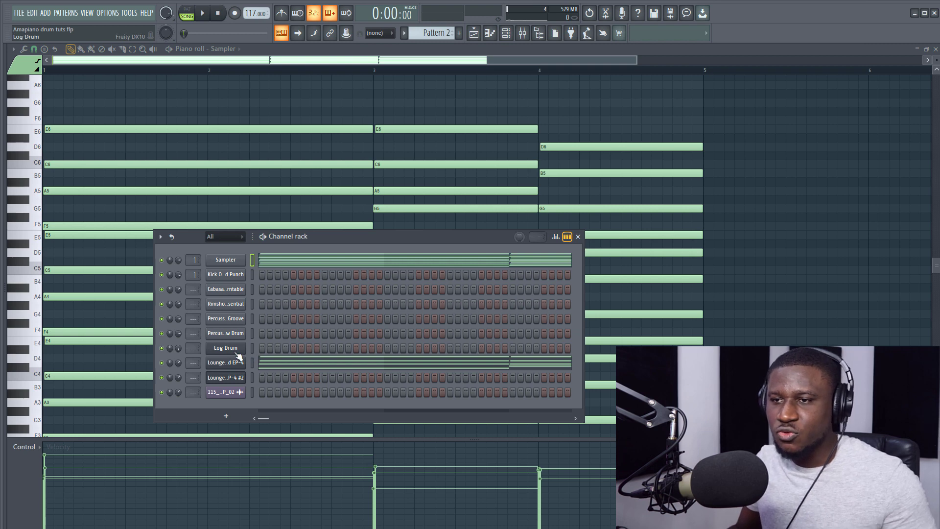
left_click(286, 367)
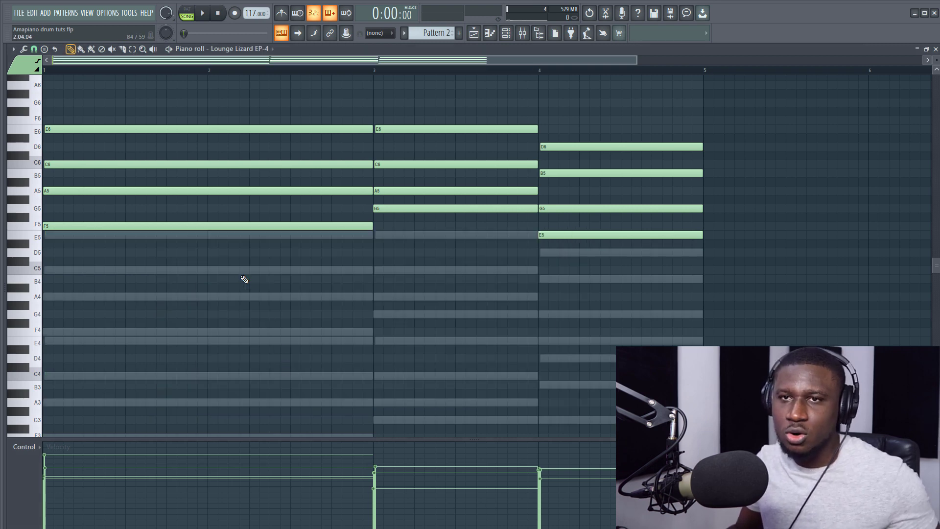
left_click(116, 224)
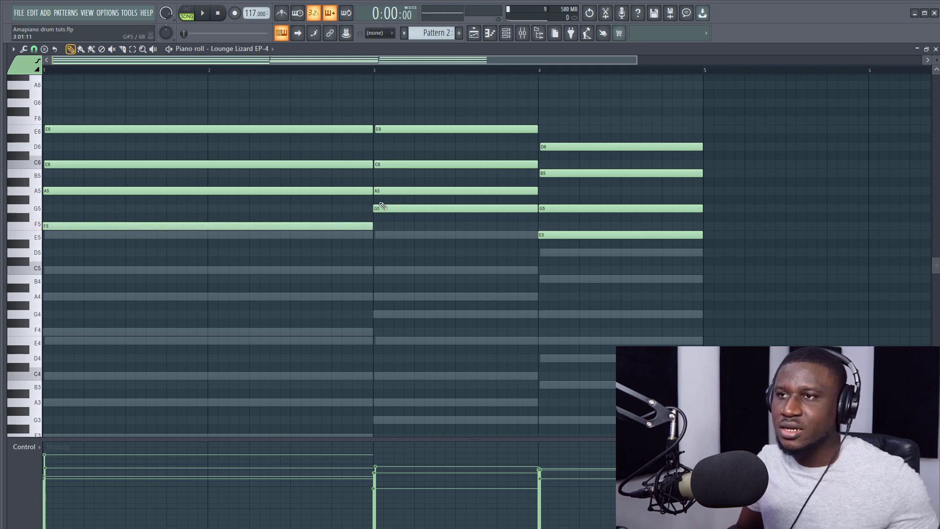
left_click(300, 224)
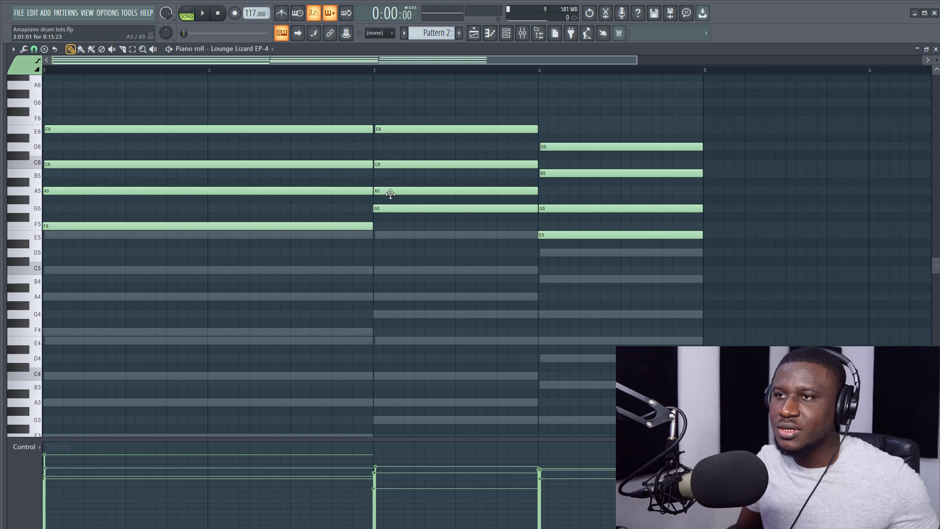
left_click(391, 193)
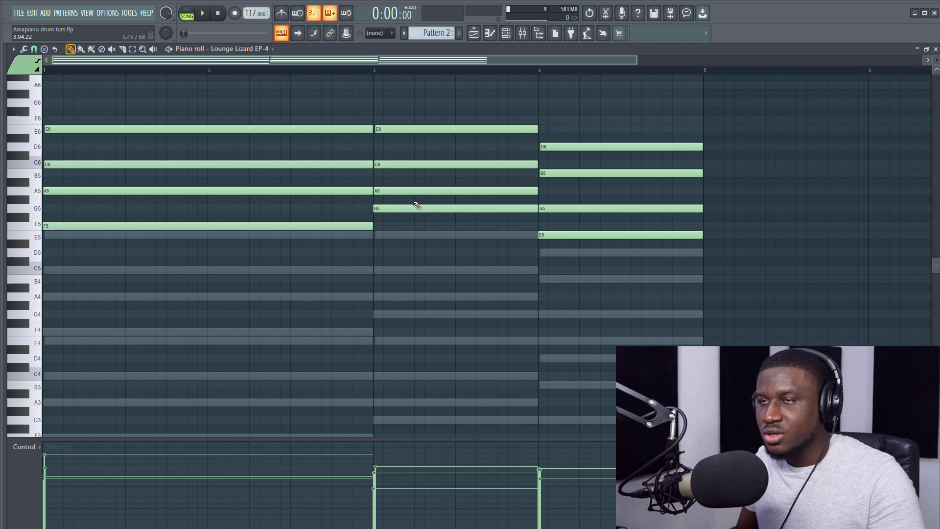
- Select the F5, A5 and E5 notes and close the piano roll
left_click(225, 224)
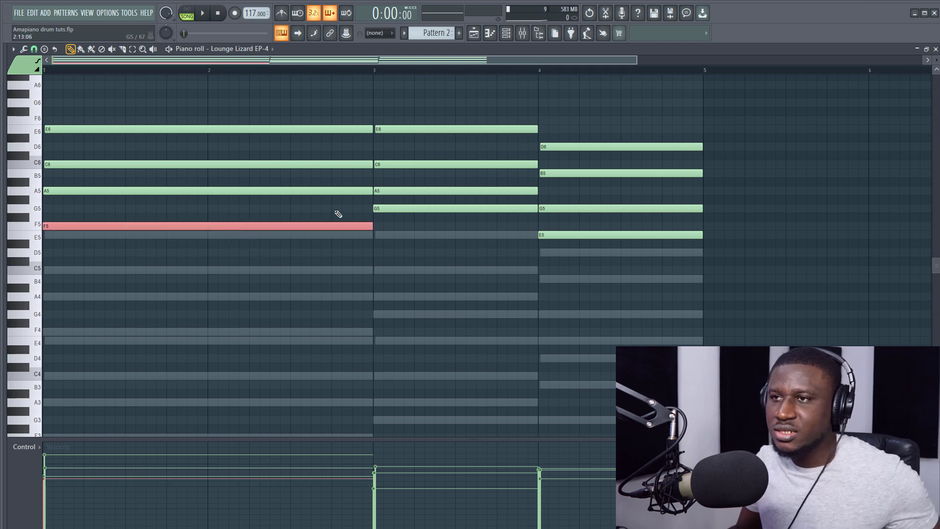
left_click(382, 191)
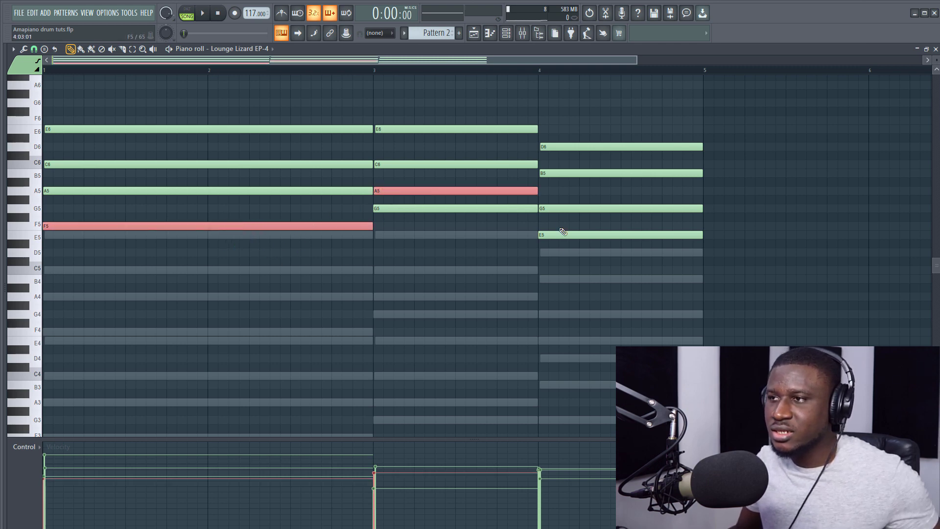
left_click(554, 236)
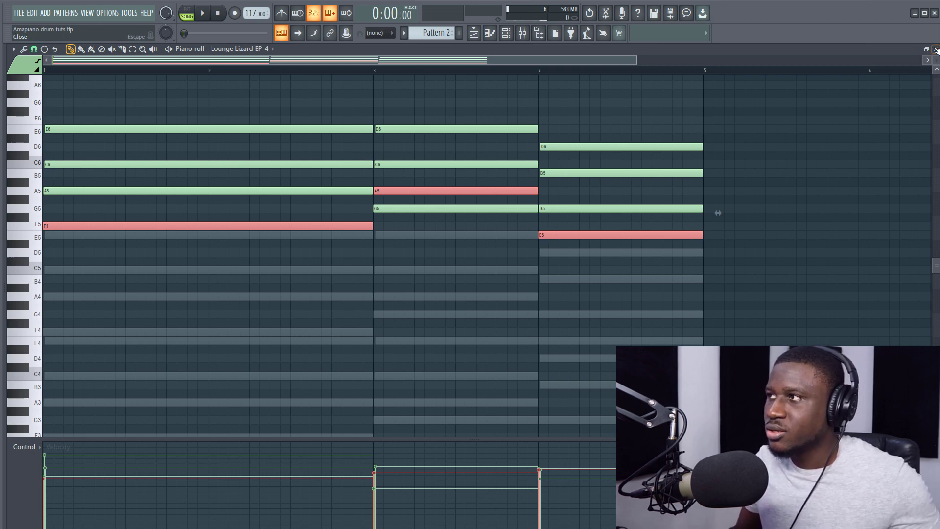
key("F7")
- Open the Log Drum's piano roll holding the F5, A5 and E5 notes and play them back
right_click(236, 348)
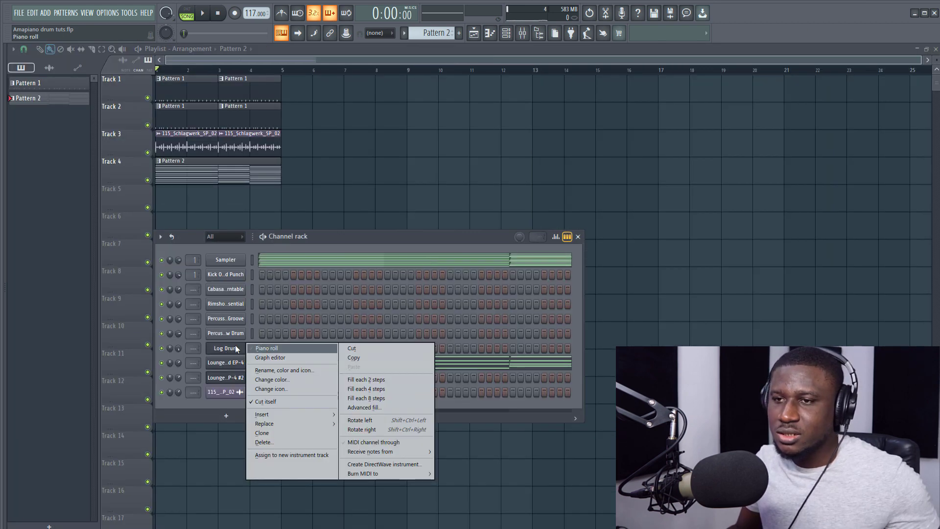
left_click(267, 348)
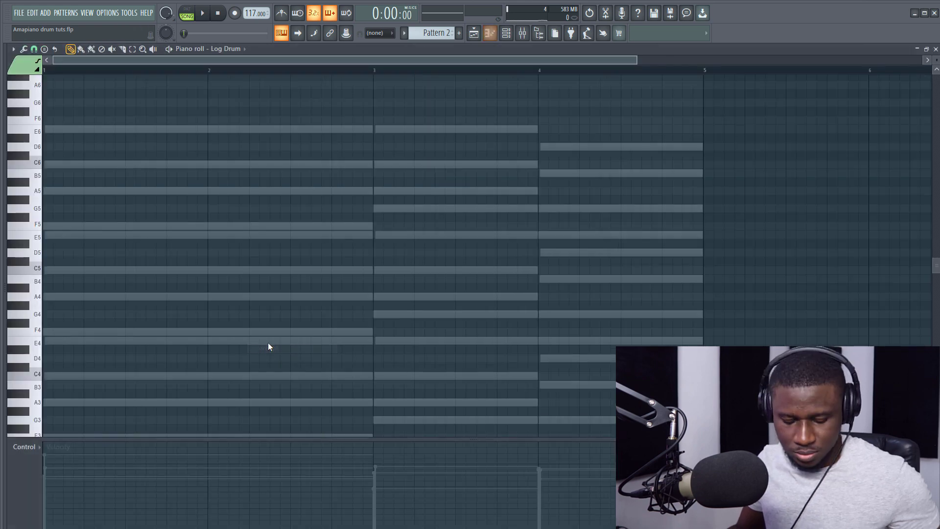
key("space")
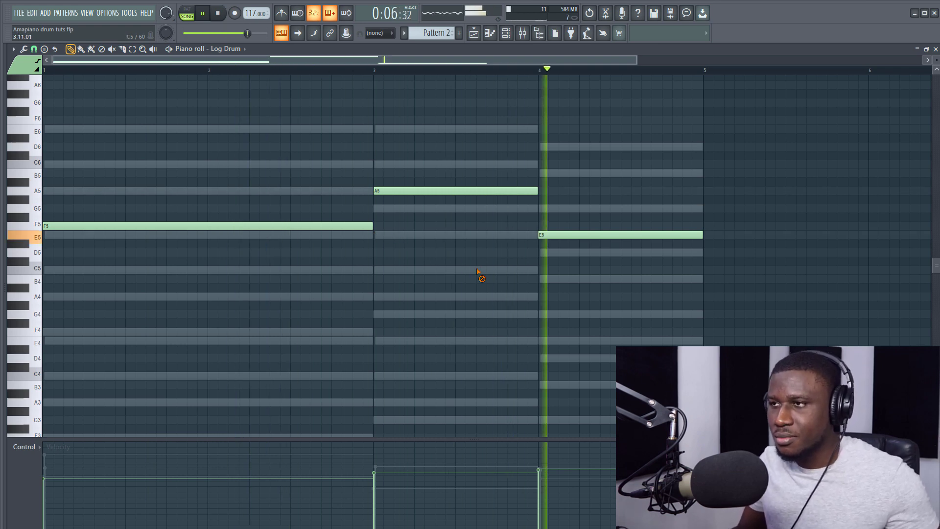
key("space")
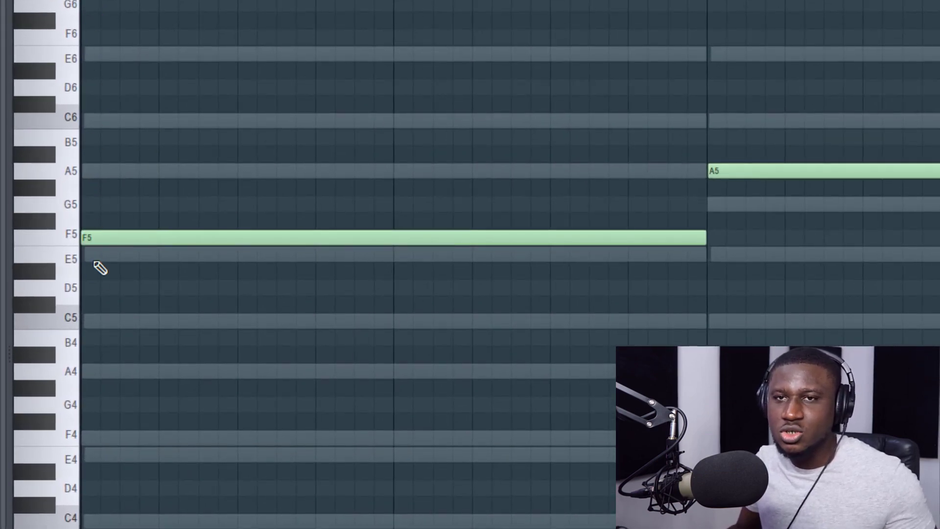
- Try the F5 note a step later and back at bar 1, auditioning each timing
mouse_move(95, 240)
left_mouse_down()
mouse_move(168, 242)
mouse_move(116, 246)
left_mouse_up()
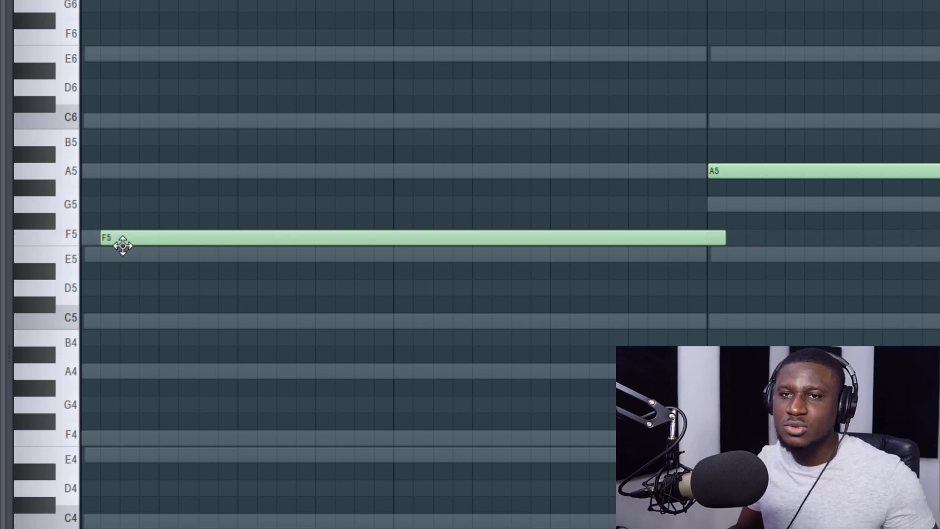
key("space")
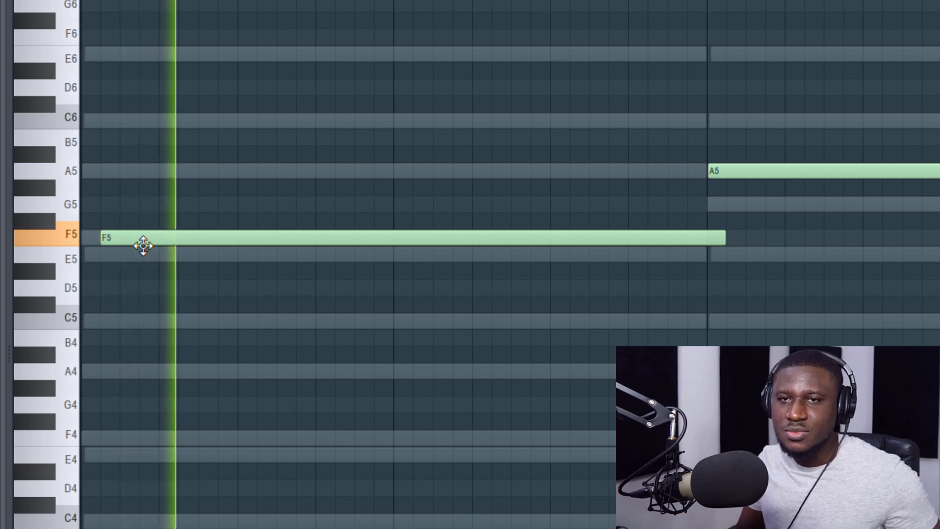
key("space")
left_click_drag(143, 246, 160, 239)
key("space")
key("space")
key("space")
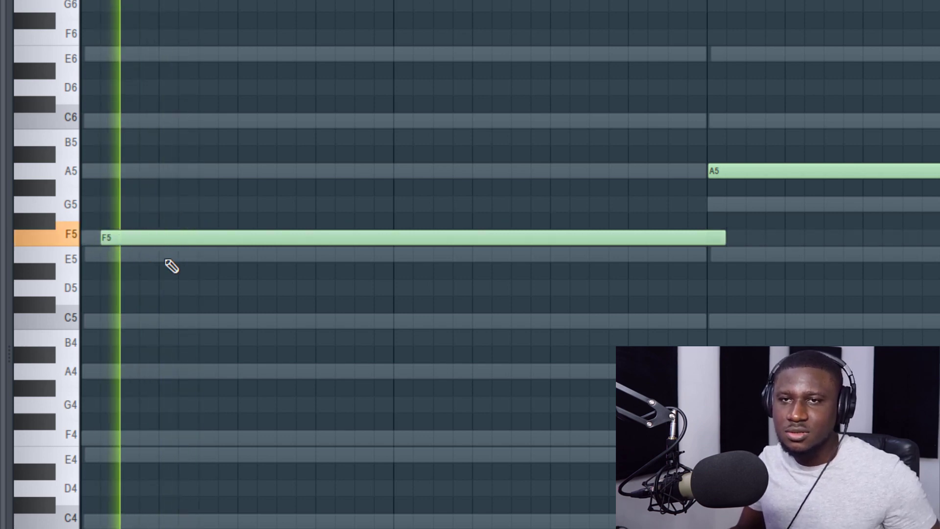
key("space")
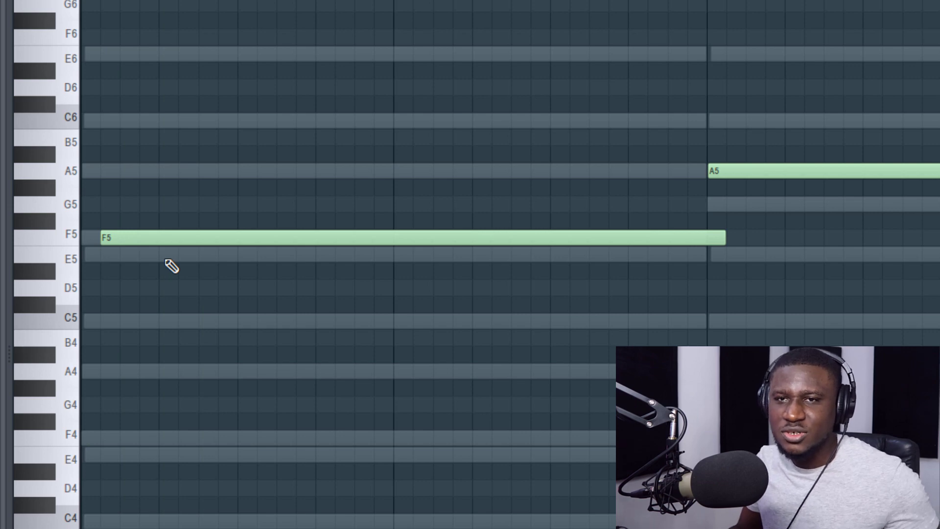
key("space")
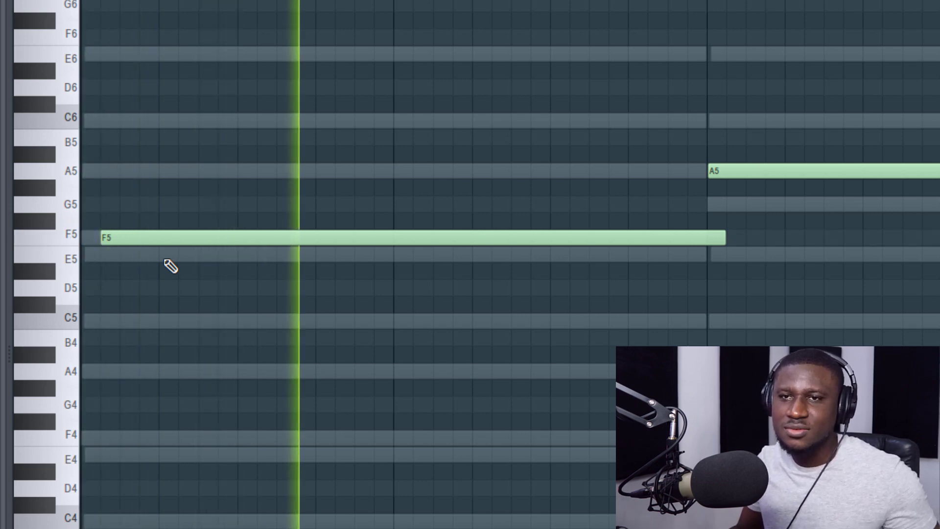
- Settle the F5 note one step after bar 1 and shorten it to end before bar 3
key("space")
key("space")
key("space")
left_click_drag(157, 243, 133, 244)
key("space")
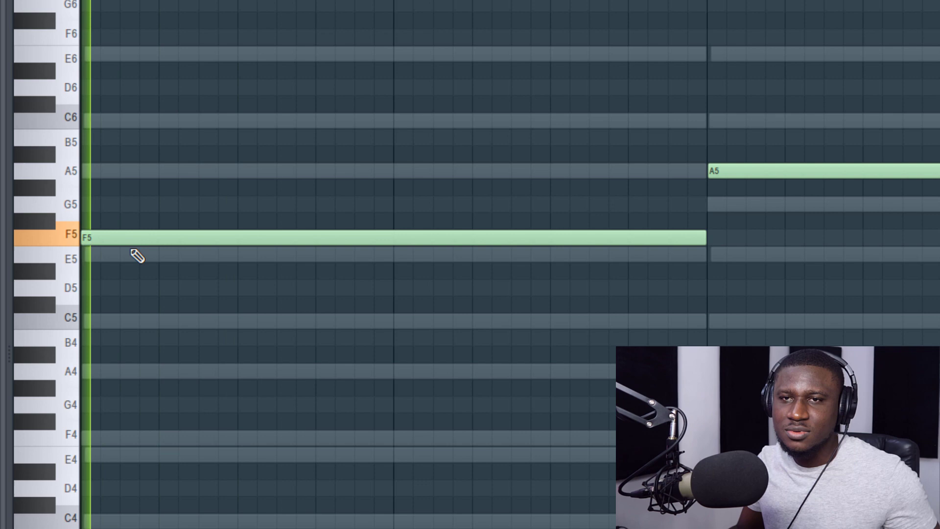
key("space")
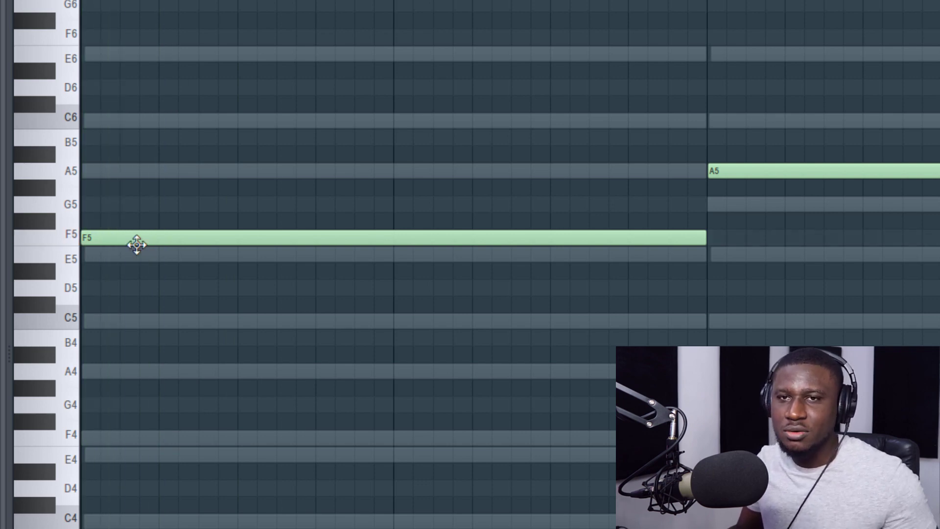
left_click_drag(137, 244, 153, 237)
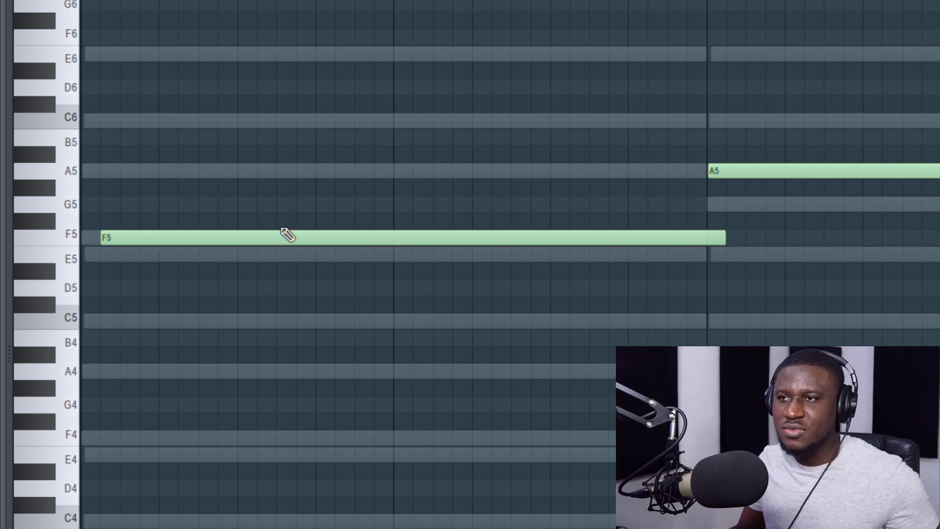
left_click_drag(718, 236, 634, 253)
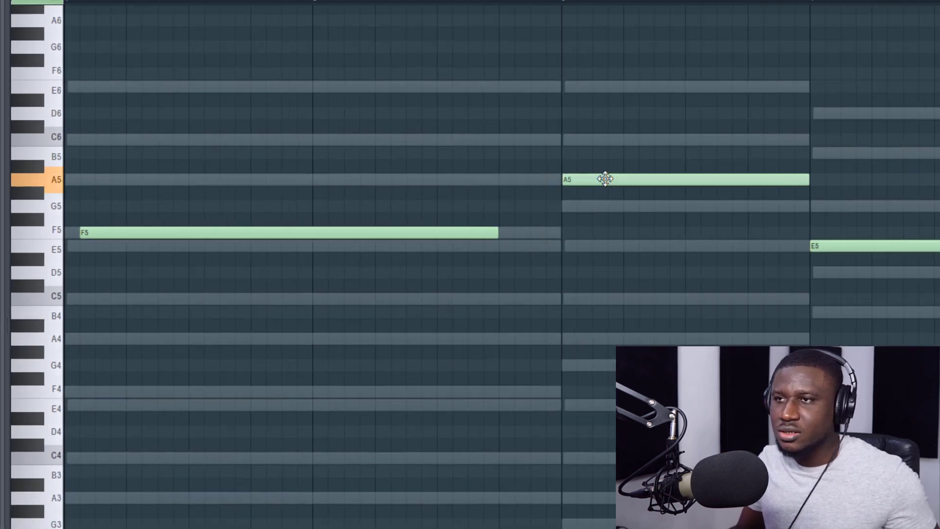
- Shift the A5 and E5 notes one grid step later and listen to the pattern
left_click_drag(763, 171, 782, 171)
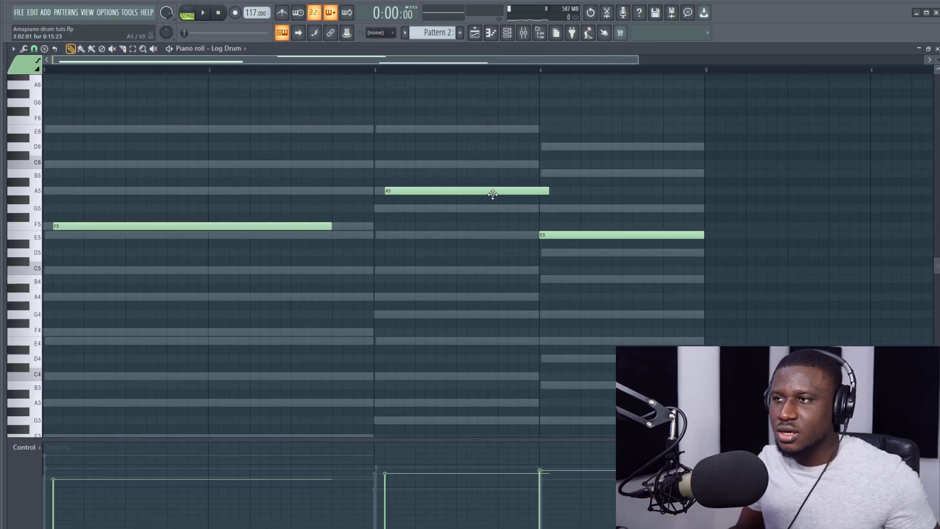
left_click_drag(583, 235, 592, 236)
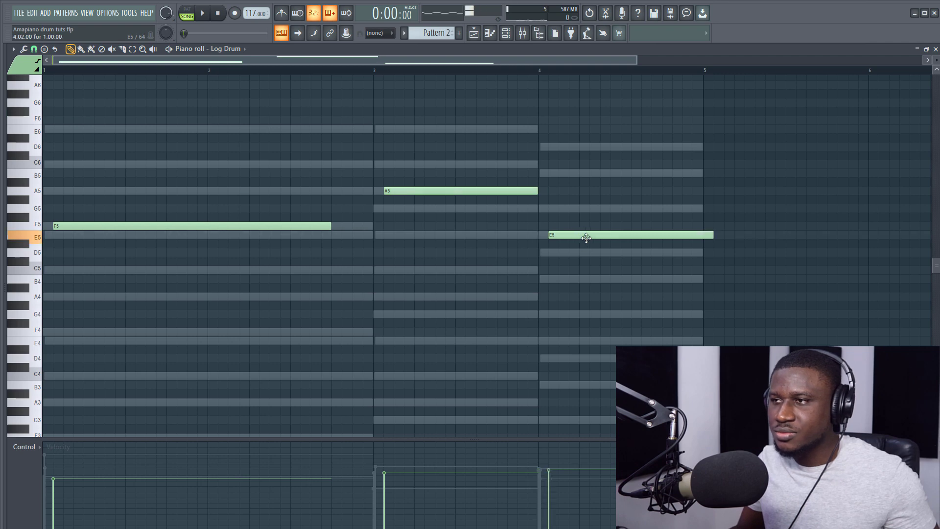
key("space")
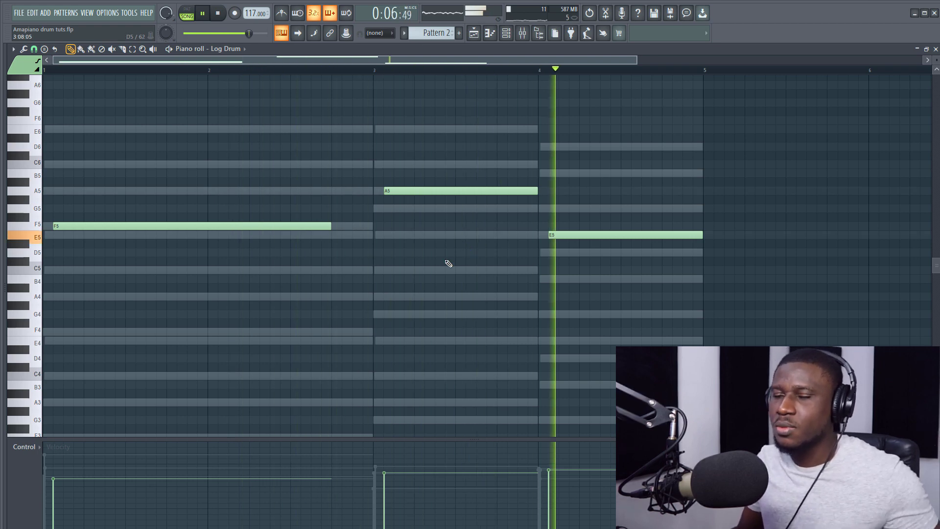
key("space")
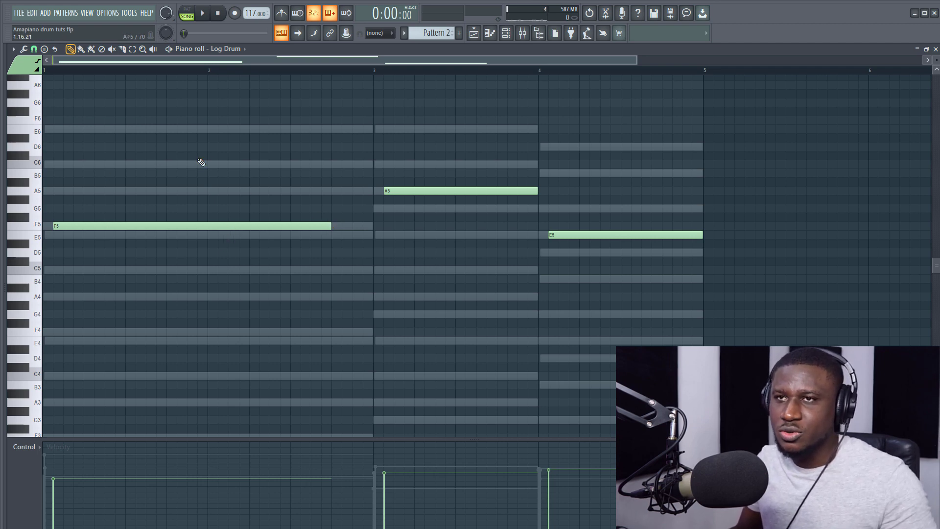
scroll(158, 84, "down", 3, "ctrl")
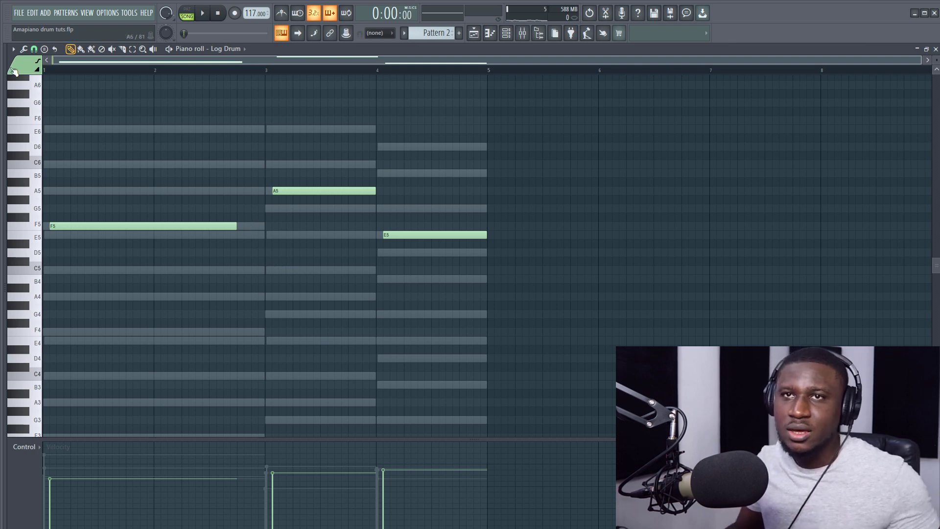
- Chop the first F5 into a short hit and add a second F5 hit, auditioning the result
scroll(57, 77, "up", 3)
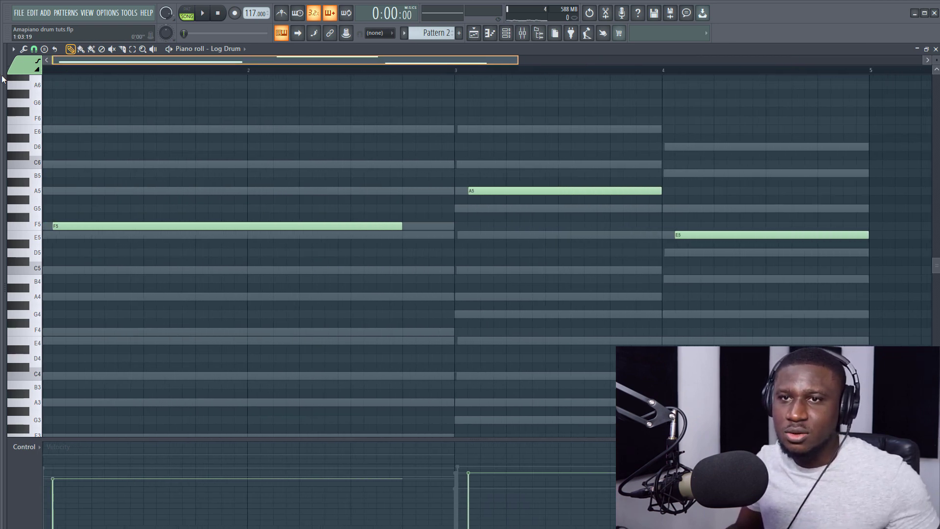
left_click_drag(405, 226, 73, 230)
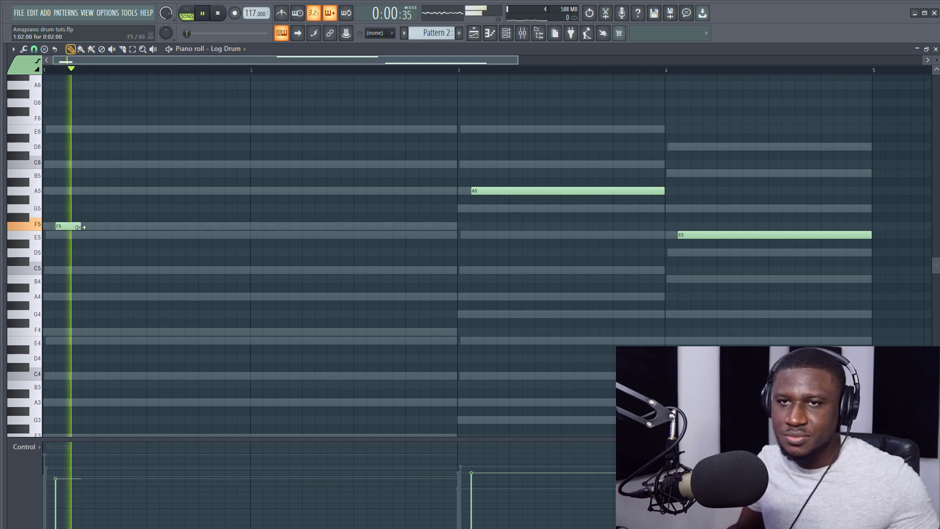
left_click(112, 226)
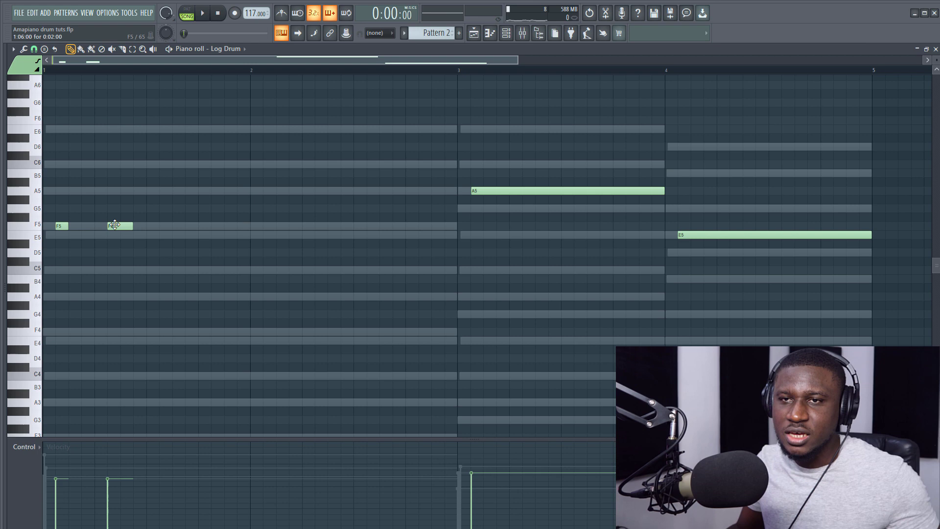
mouse_move(114, 224)
left_mouse_down()
mouse_move(98, 226)
mouse_move(199, 226)
mouse_move(107, 227)
left_mouse_up()
key("space")
key("space")
key("space")
key("space")
key("space")
key("space")
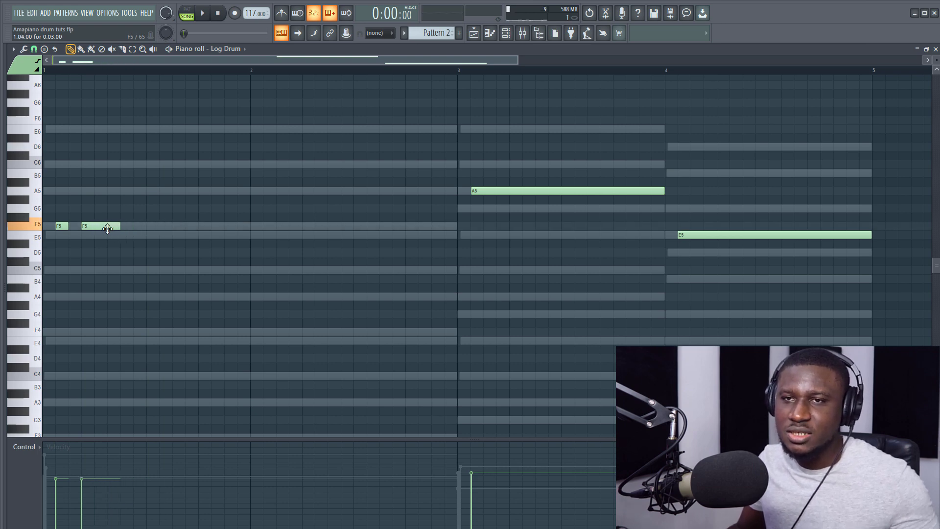
key("space")
key("space")
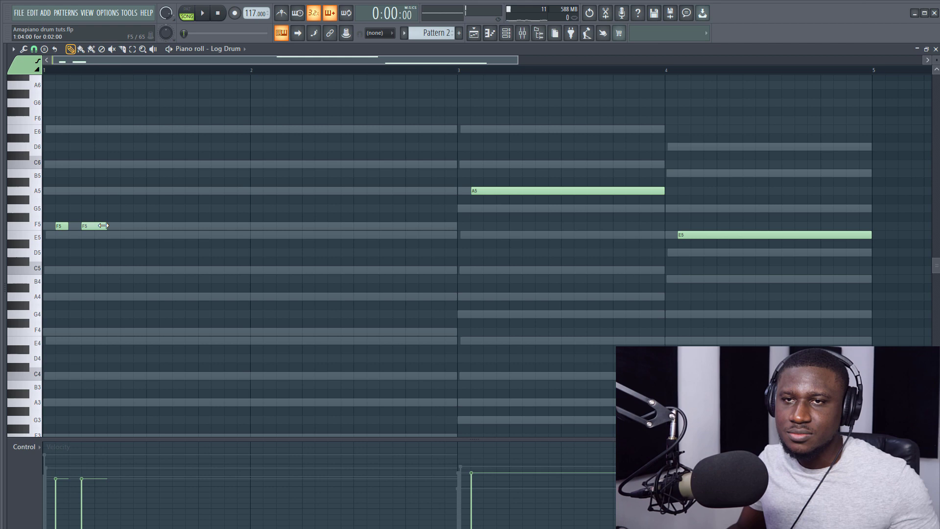
key("space")
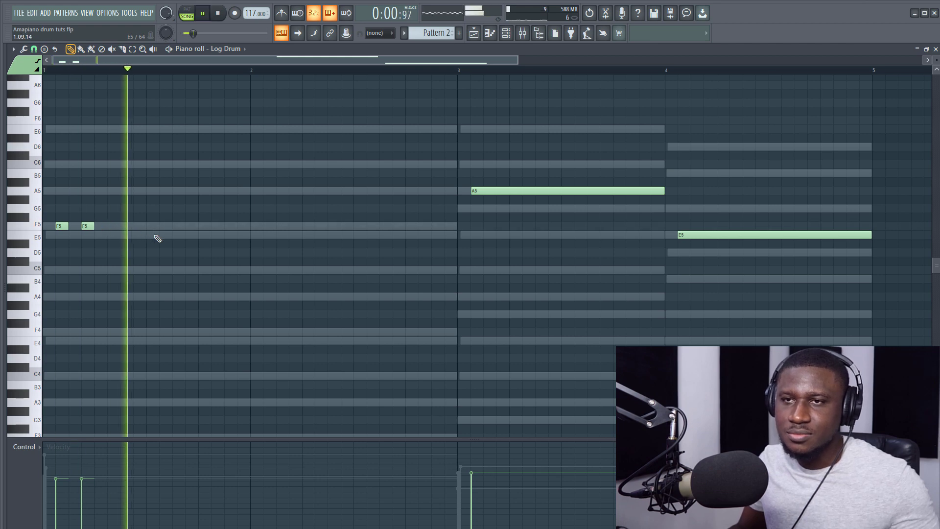
- Add four more short F5 hits across bars 1–2, making six, and play the pattern
left_click(175, 227)
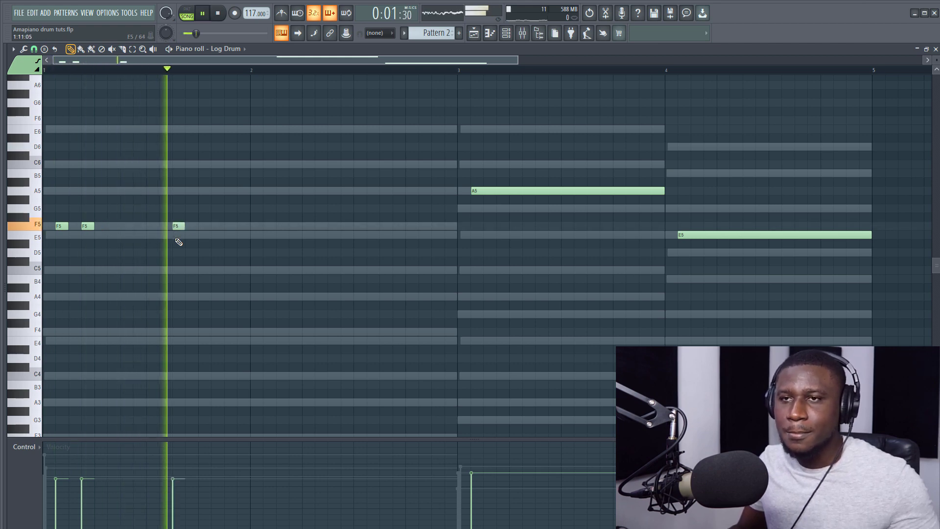
key("space")
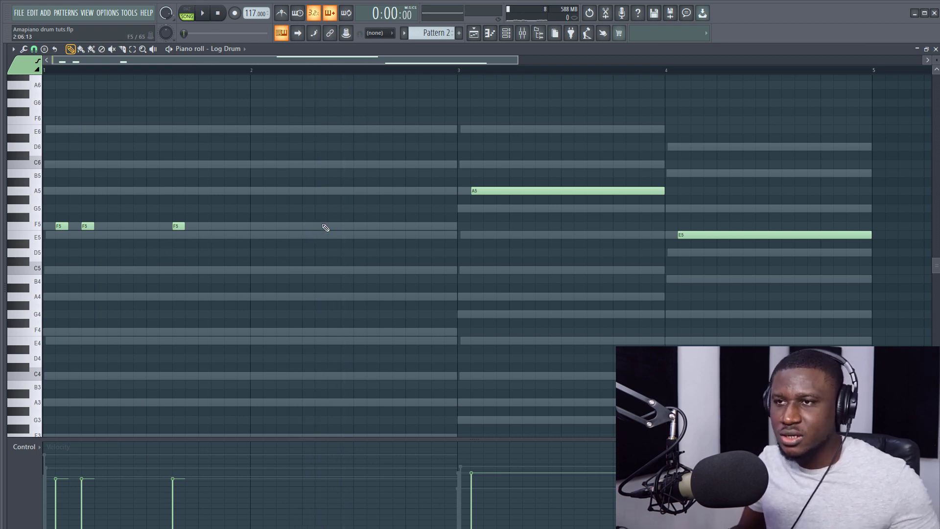
left_click(327, 227)
left_click(380, 226)
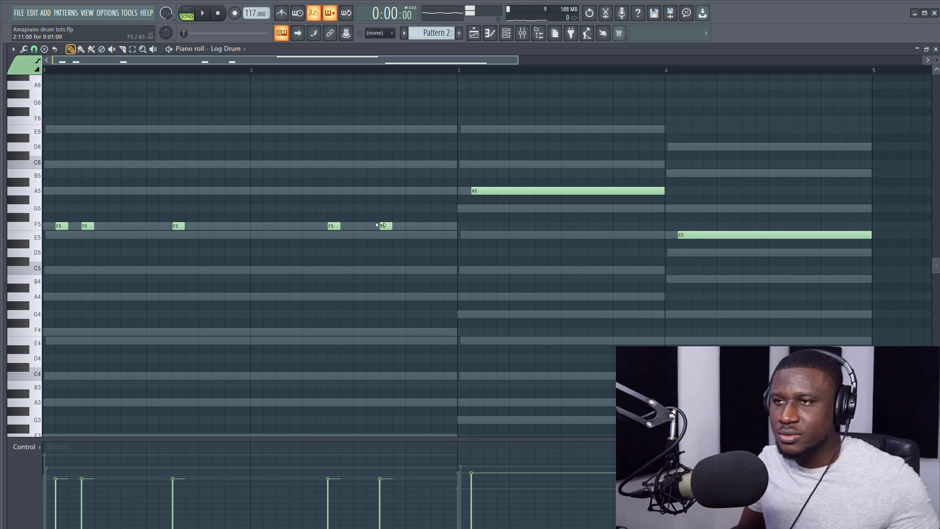
left_click(420, 226)
key("space")
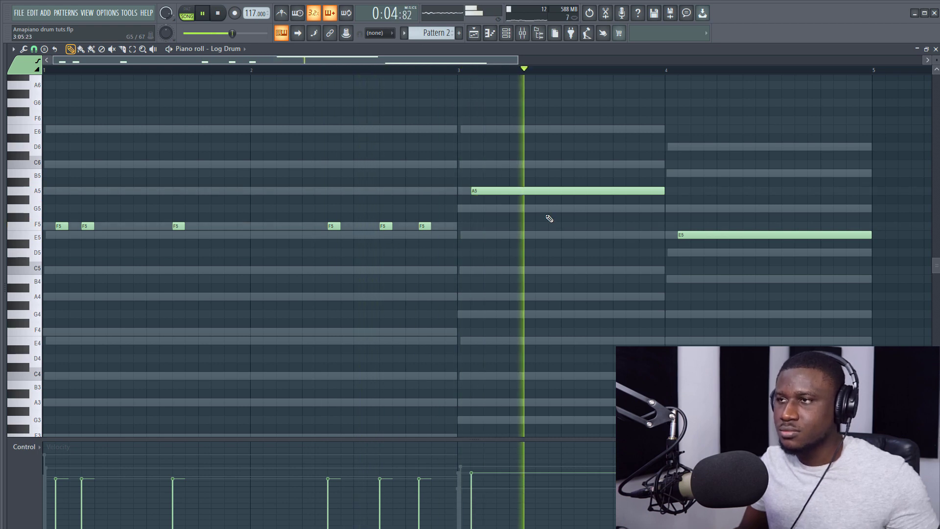
key("space")
- Shorten the bar-3 A5 note and add two back-to-back A5 hits after it
left_click_drag(654, 194, 545, 196)
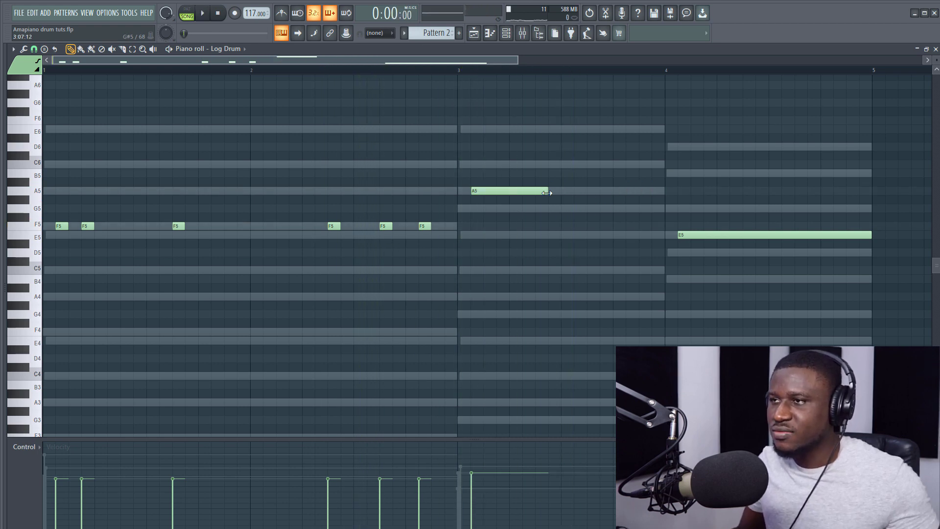
left_click(575, 192)
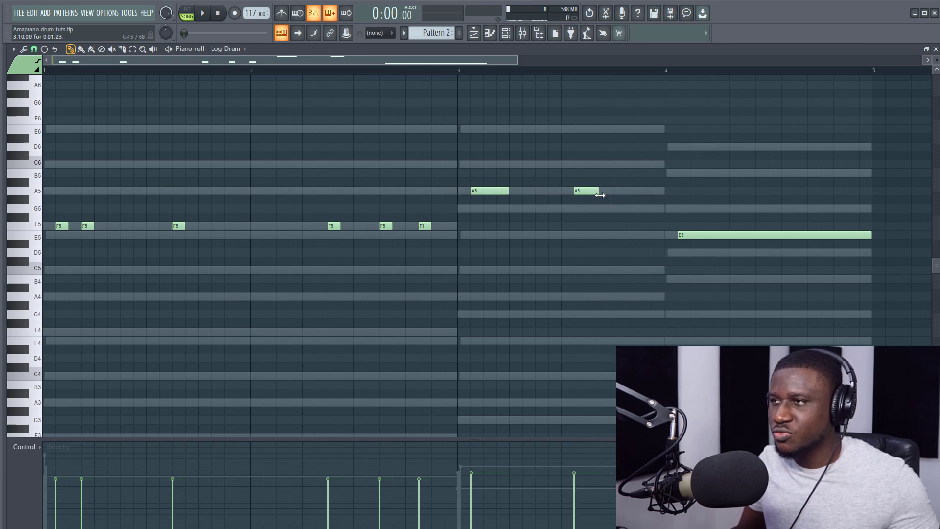
left_click(628, 191)
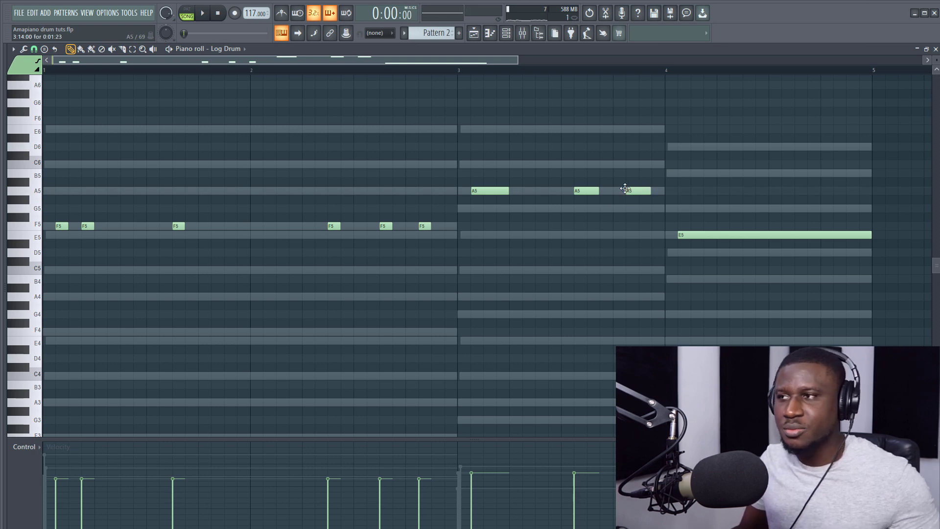
key("space")
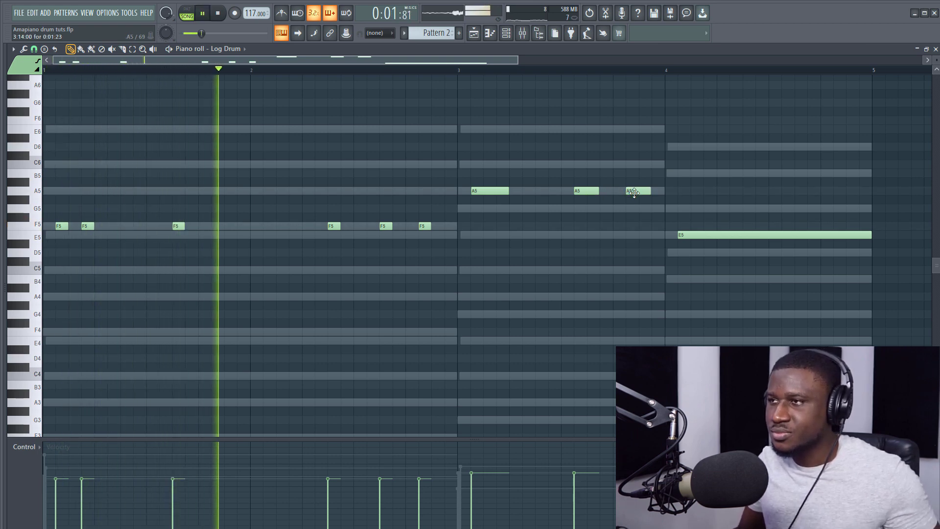
left_click_drag(633, 191, 604, 193)
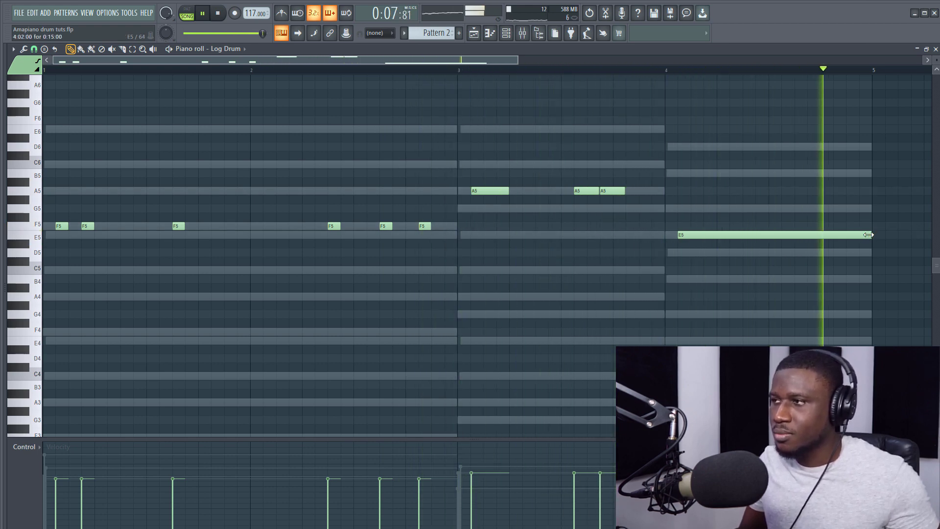
key("space")
- Shorten the bar-4 E5 and add a second short E5 ending at bar 5, then play
left_click_drag(861, 235, 766, 240)
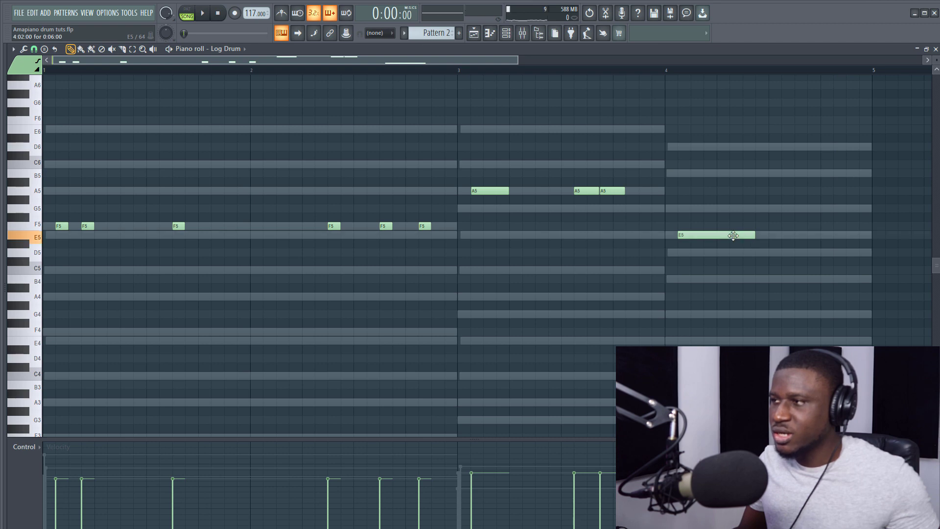
left_click(849, 235)
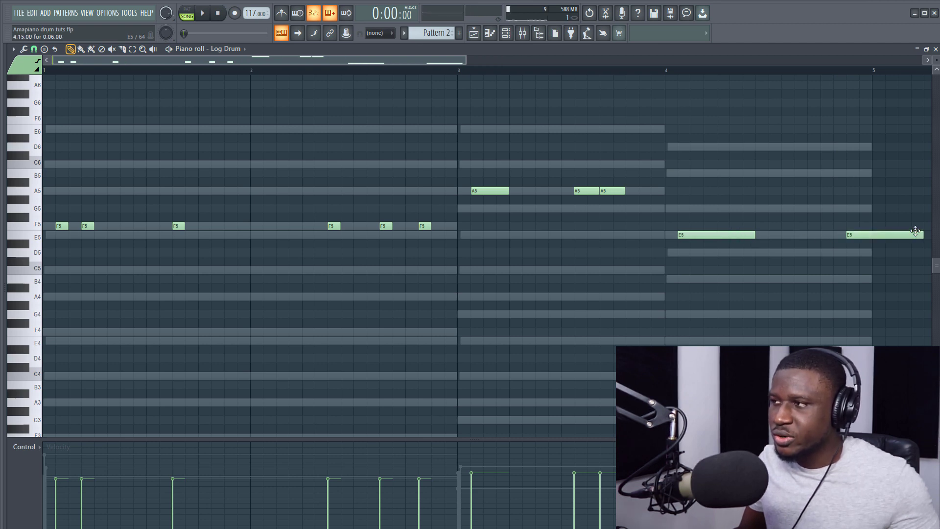
left_click_drag(920, 234, 871, 235)
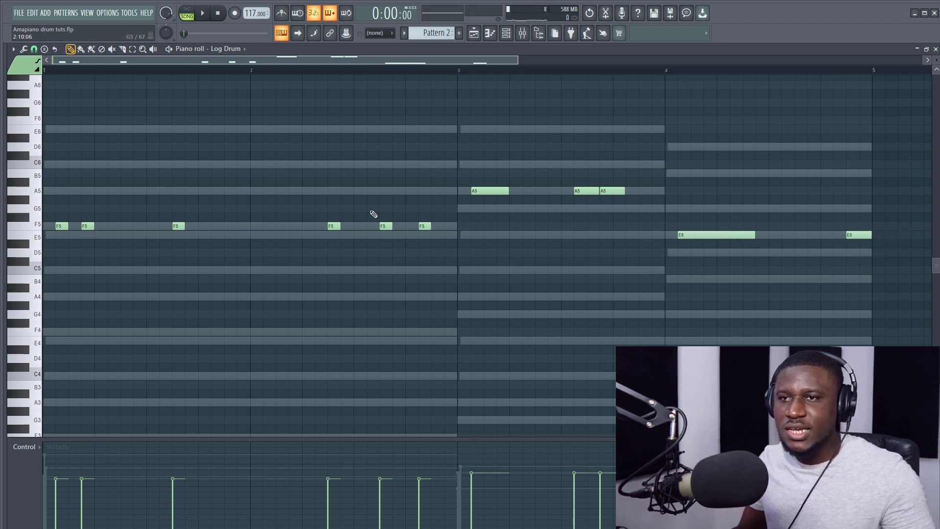
key("space")
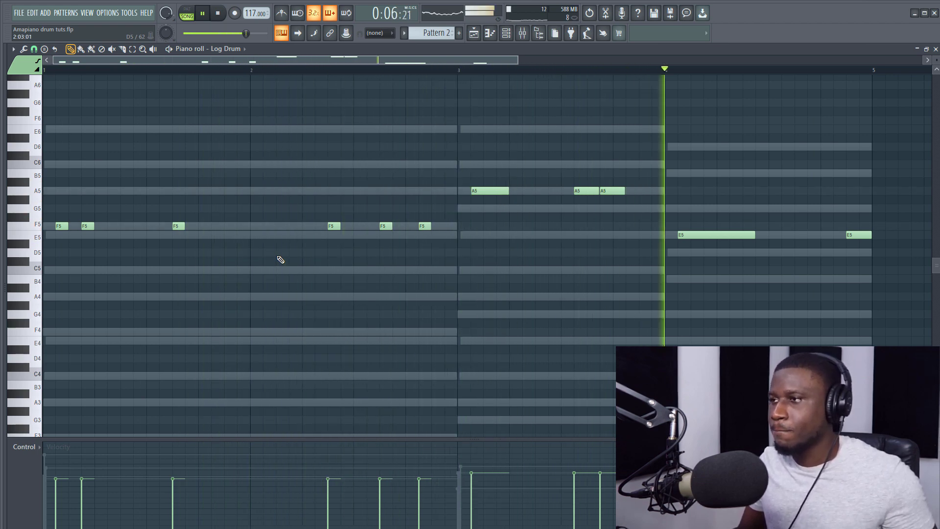
key("space")
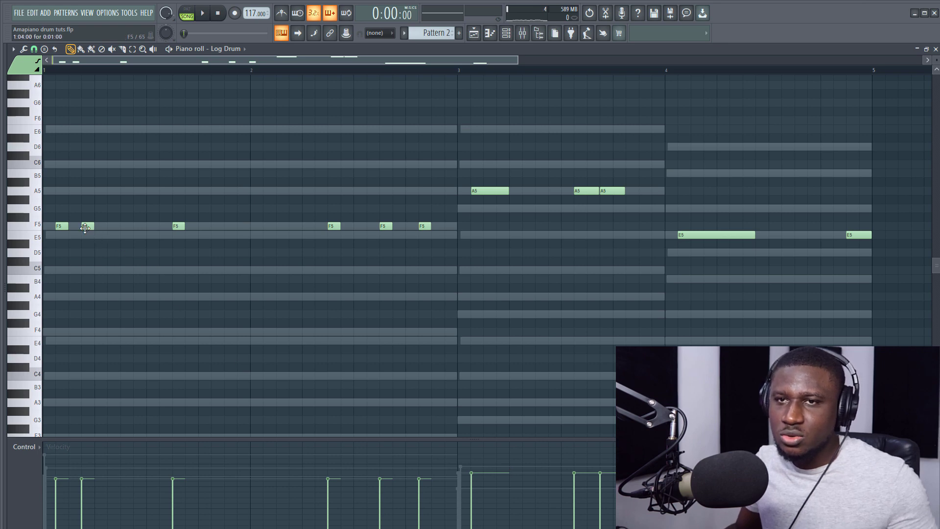
- Nudge the second F5 hit, then raise the third and fourth F5 hits to A5, auditioning between edits
mouse_move(84, 228)
left_mouse_down()
mouse_move(85, 241)
mouse_move(87, 226)
left_mouse_up()
key("space")
key("space")
left_click_drag(180, 223, 179, 191)
key("space")
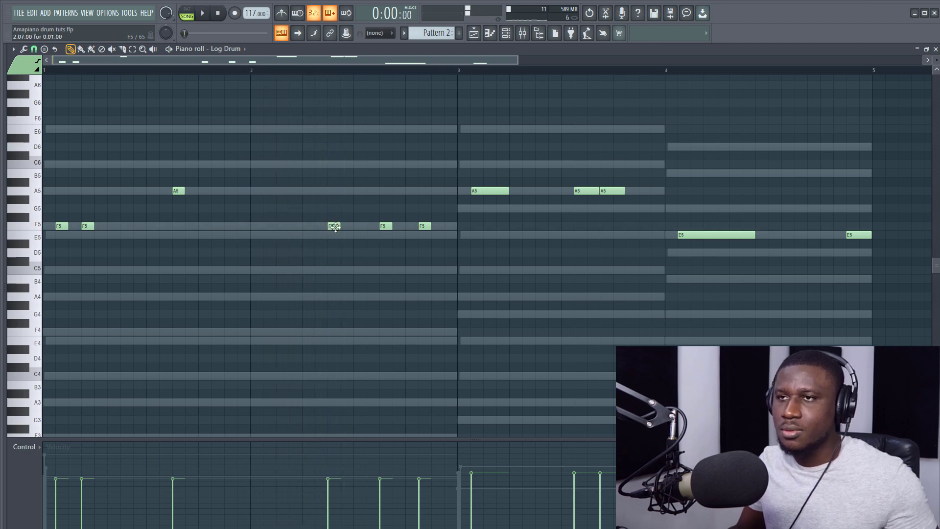
left_click_drag(339, 227, 338, 192)
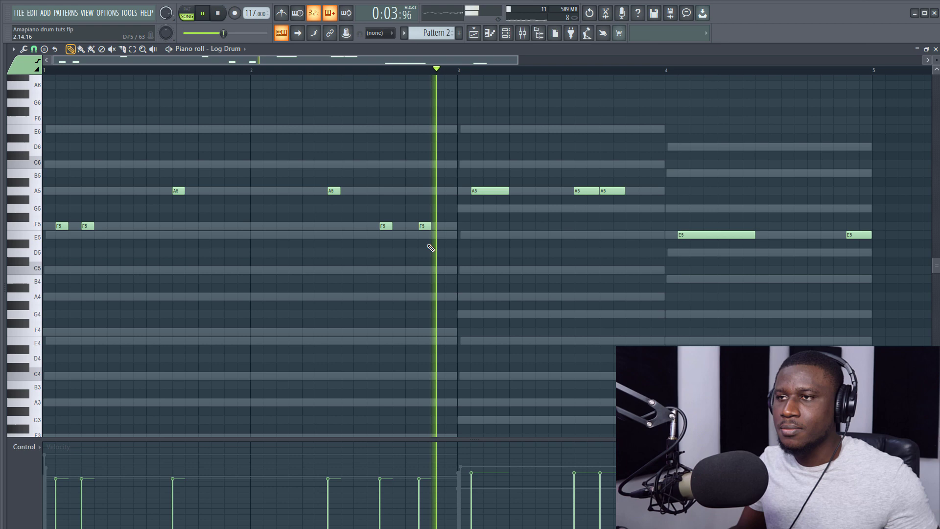
key("space")
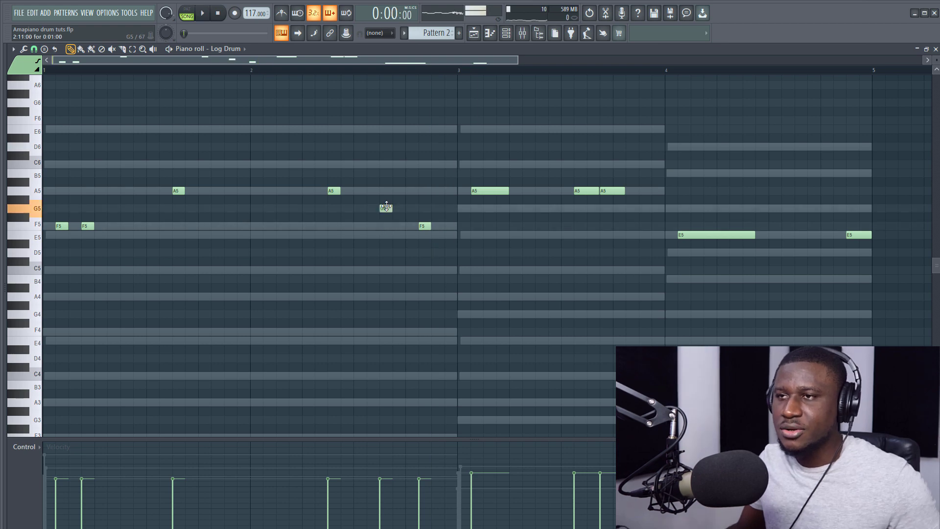
key("space")
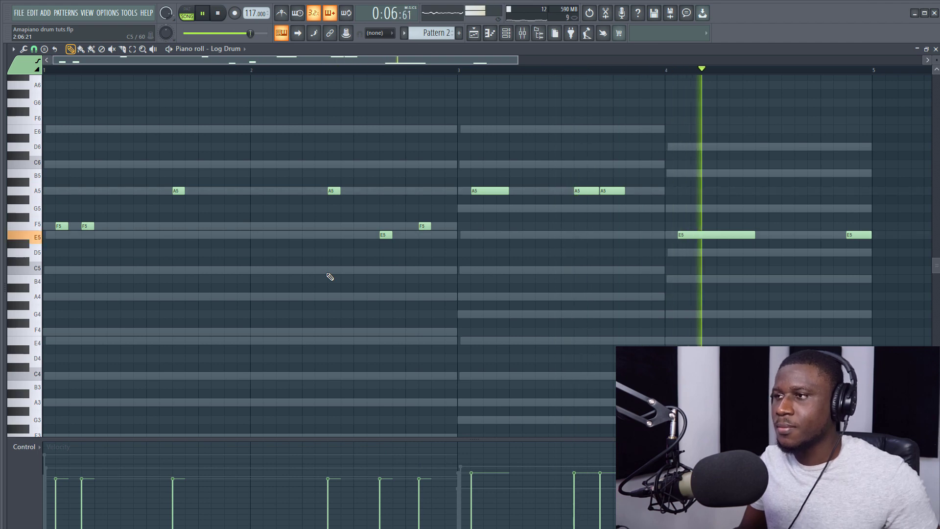
- Transpose every log drum note down one octave with Ctrl+Down and check the result
key("space")
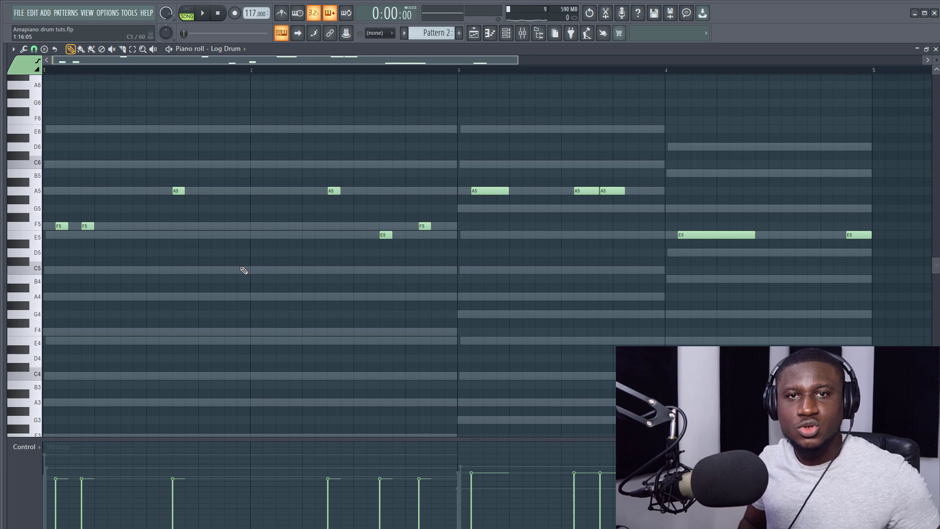
key("ctrl+Down")
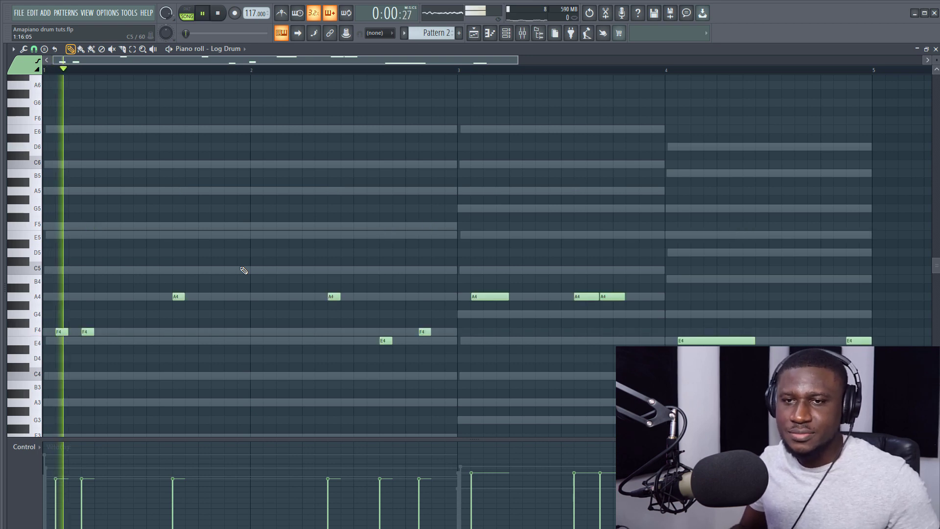
scroll(242, 294, "down", 1)
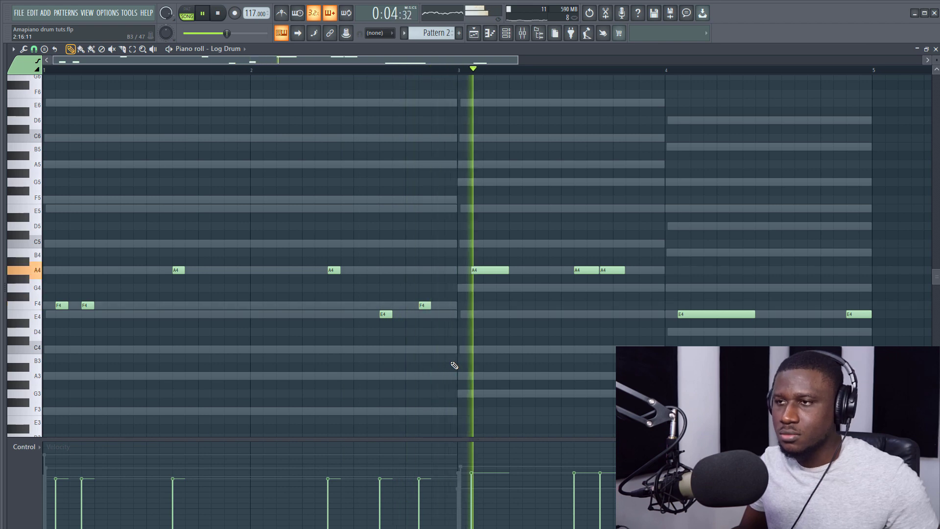
scroll(454, 365, "down", 1)
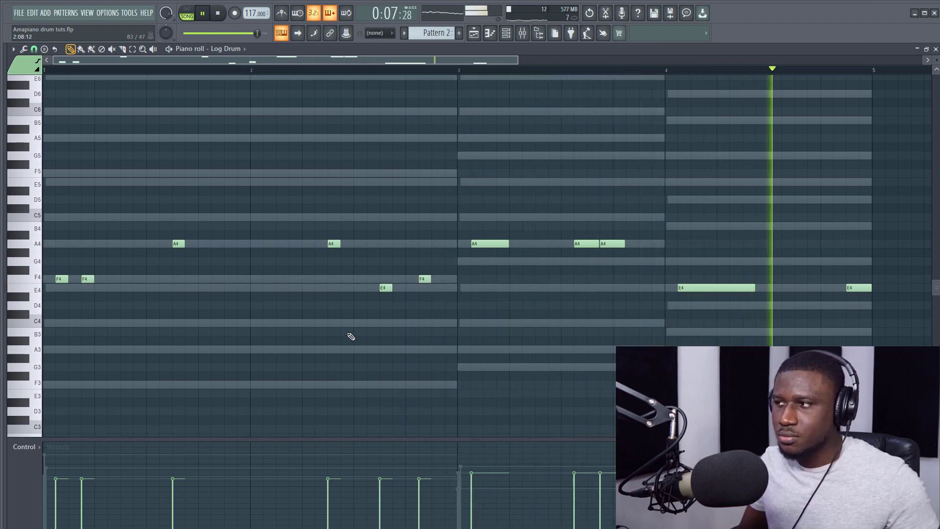
key("space")
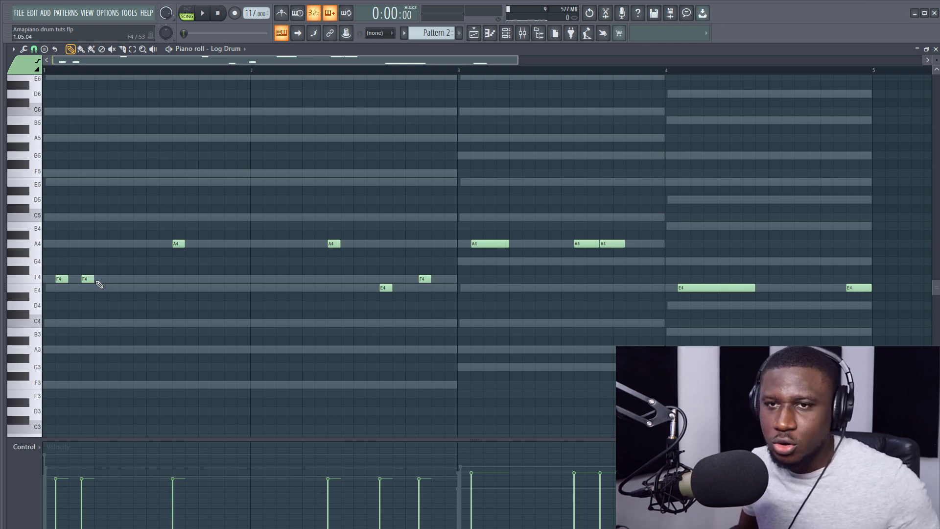
- Audition the lowered pattern, delete the trial E4 note in bar 1, and replay it
key("space")
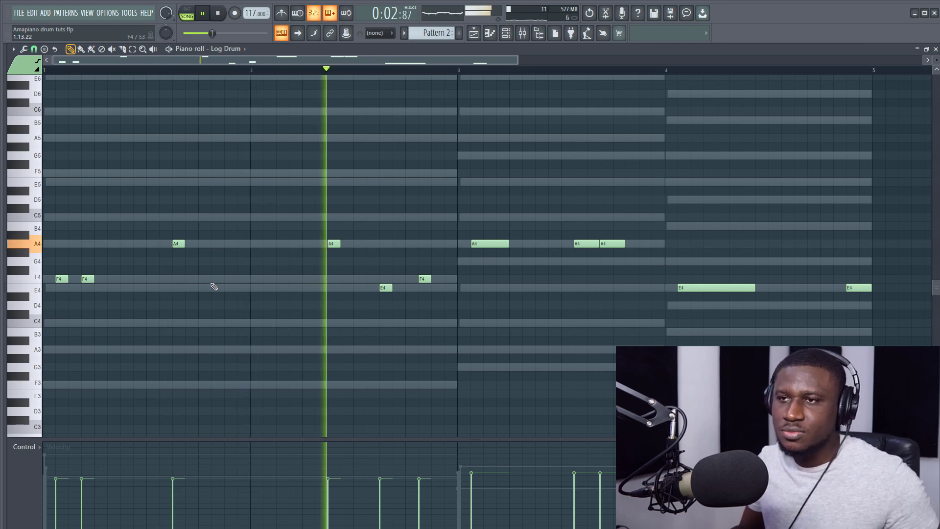
key("space")
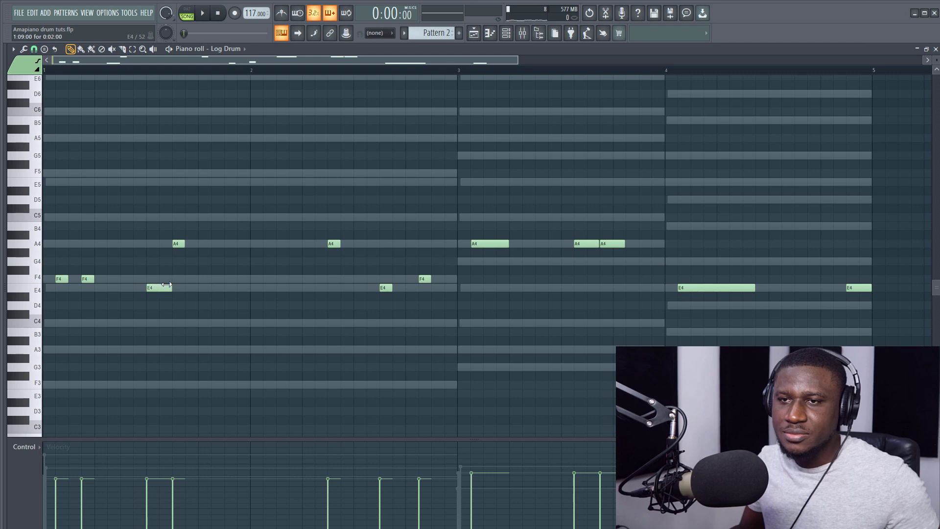
key("space")
key("space")
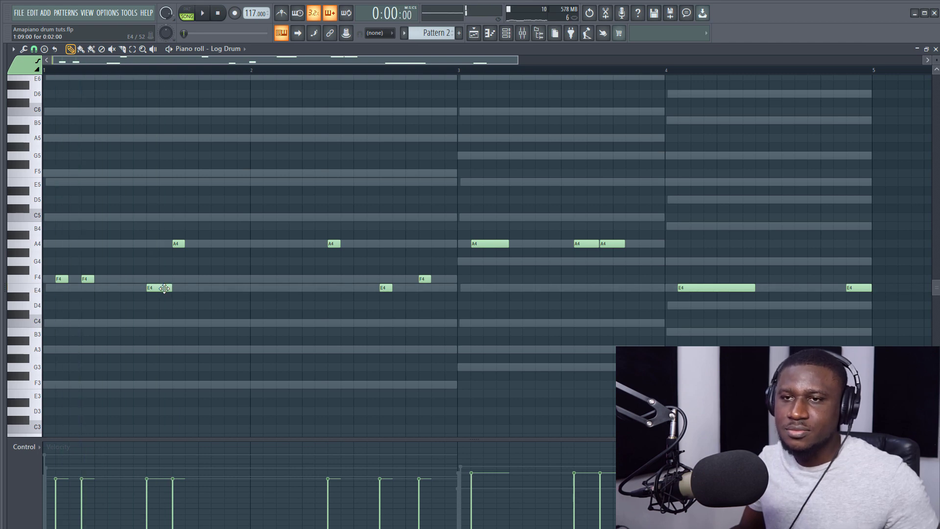
right_click(164, 288)
key("space")
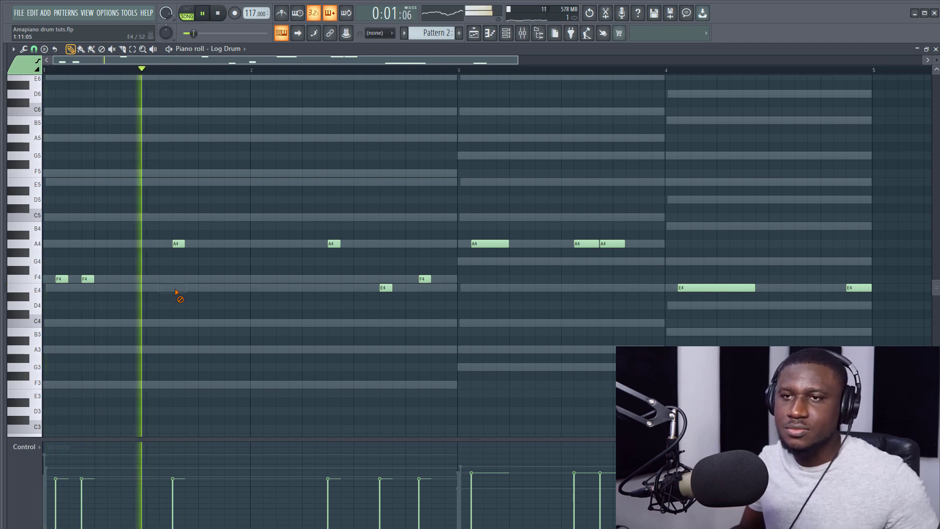
key("space")
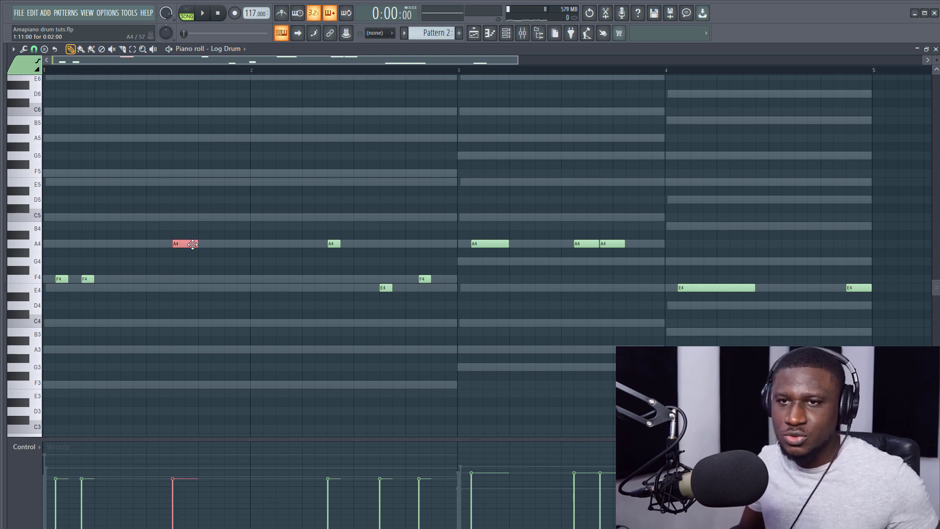
- Chop the bar-1 A4 note into a four-hit roll with the piano roll Chop tool and accept it
left_click(18, 50)
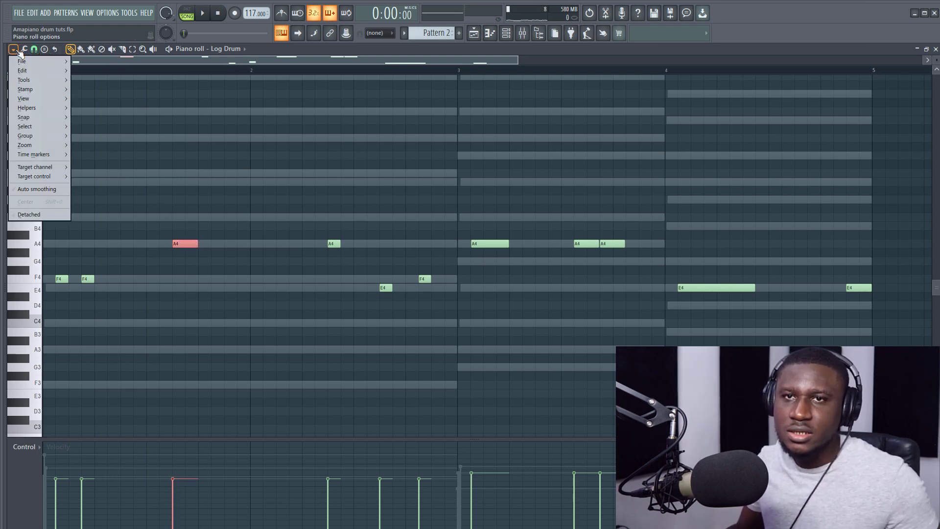
left_click(14, 49)
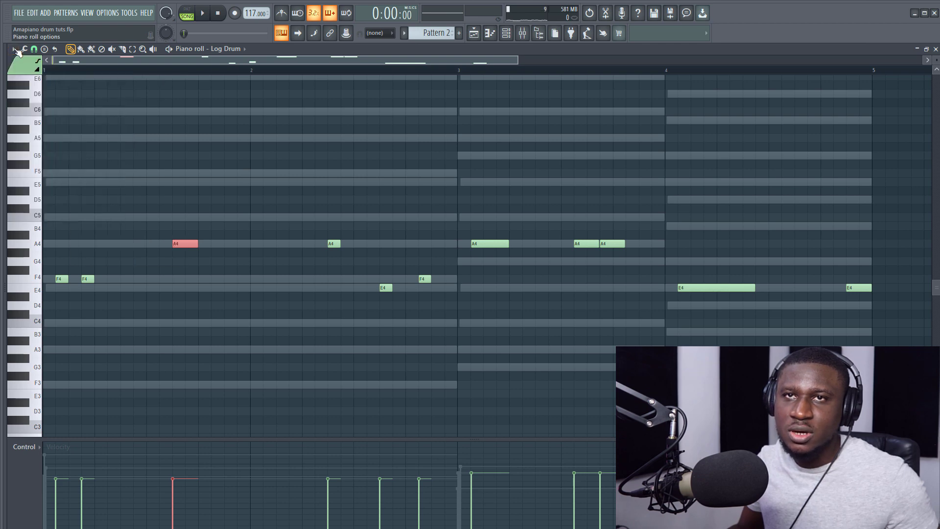
left_click(13, 49)
mouse_move(24, 100)
mouse_move(29, 80)
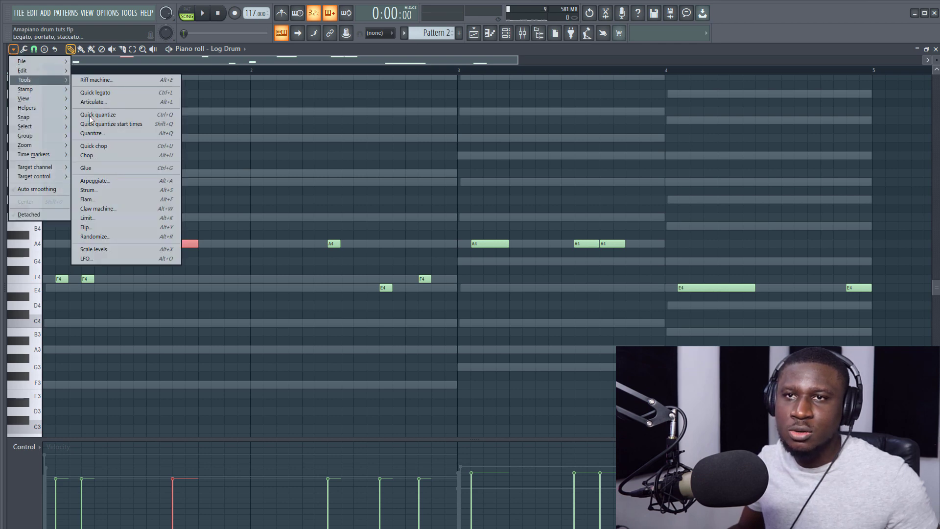
left_click(97, 155)
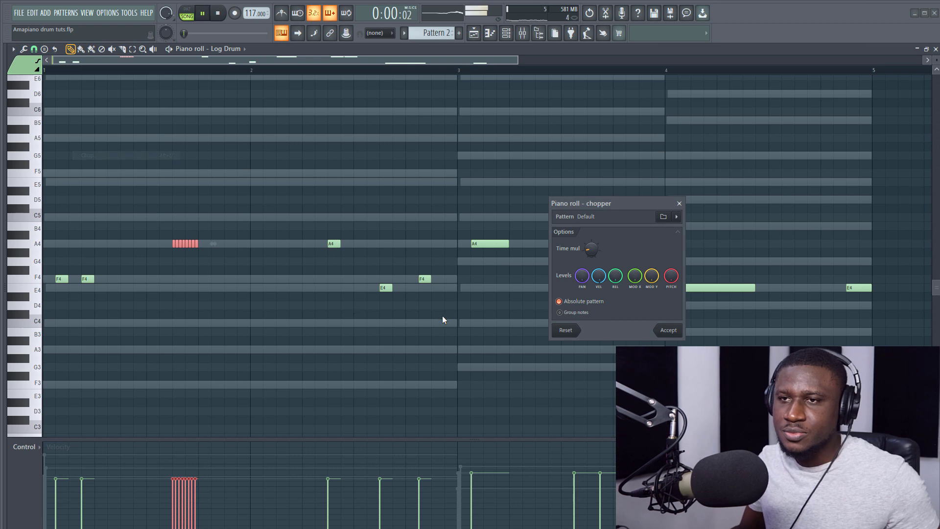
key("space")
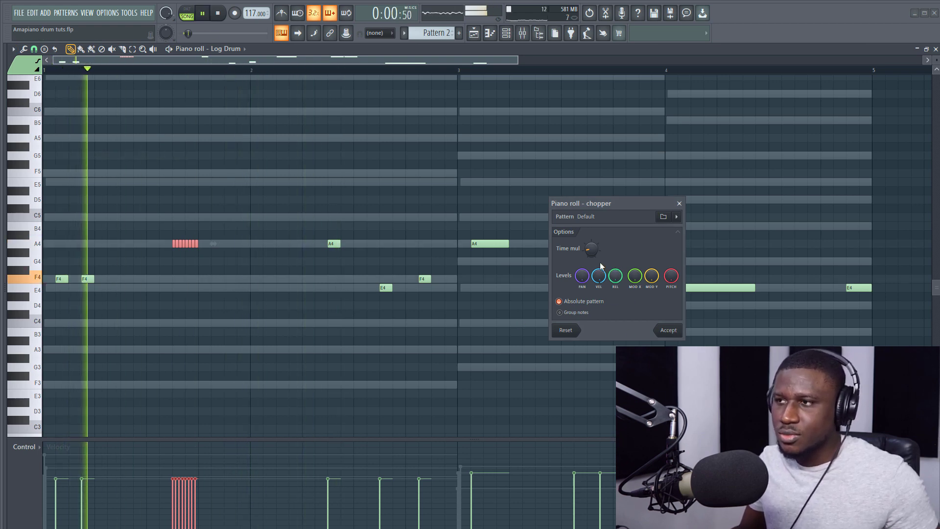
key("space")
key("space")
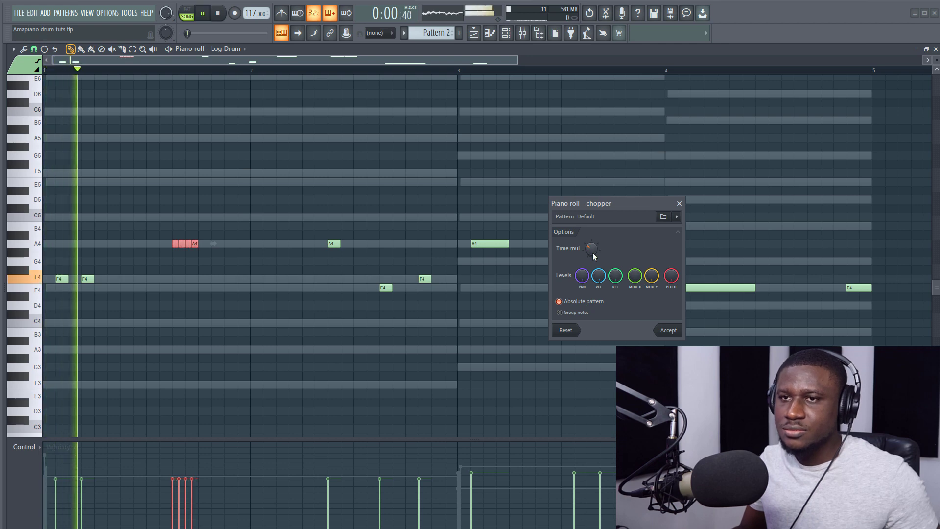
key("space")
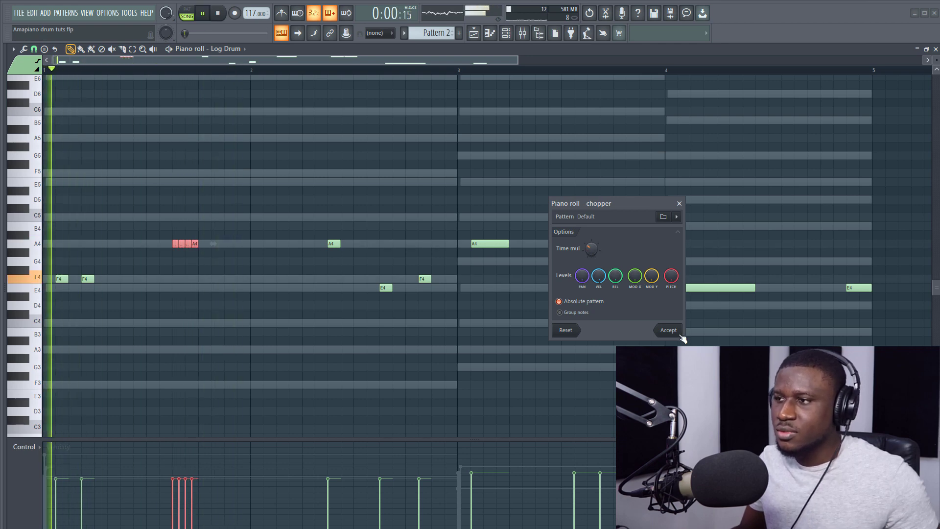
left_click(661, 330)
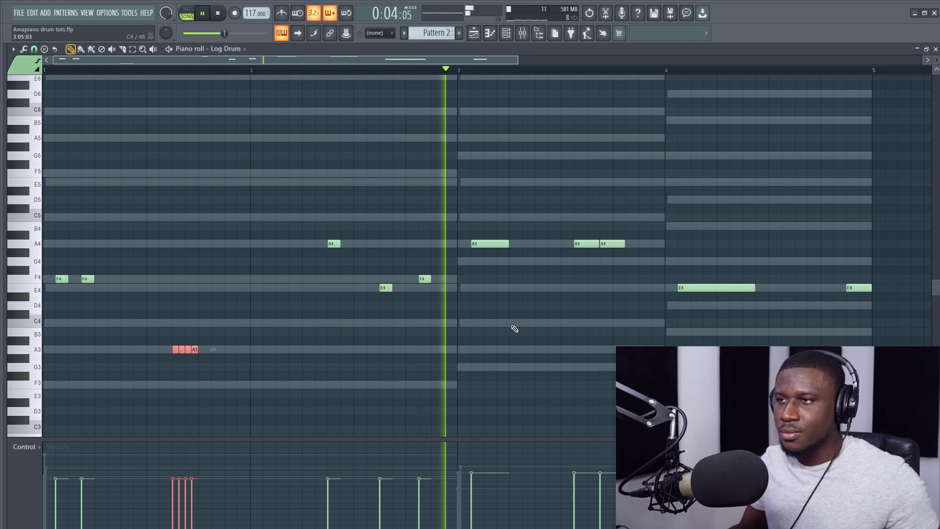
- Chop the selected bar-3 A4 note into a rapid roll of about eight hits and play it
key("space")
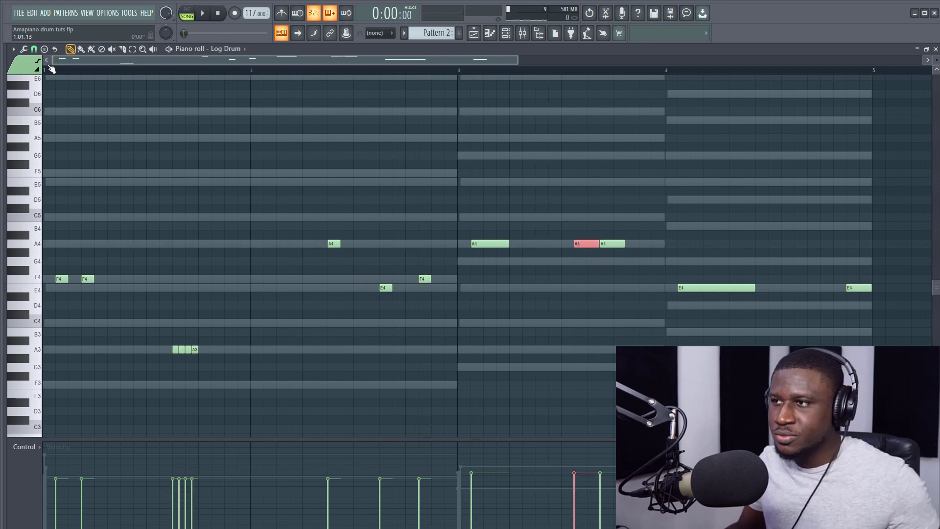
left_click(23, 50)
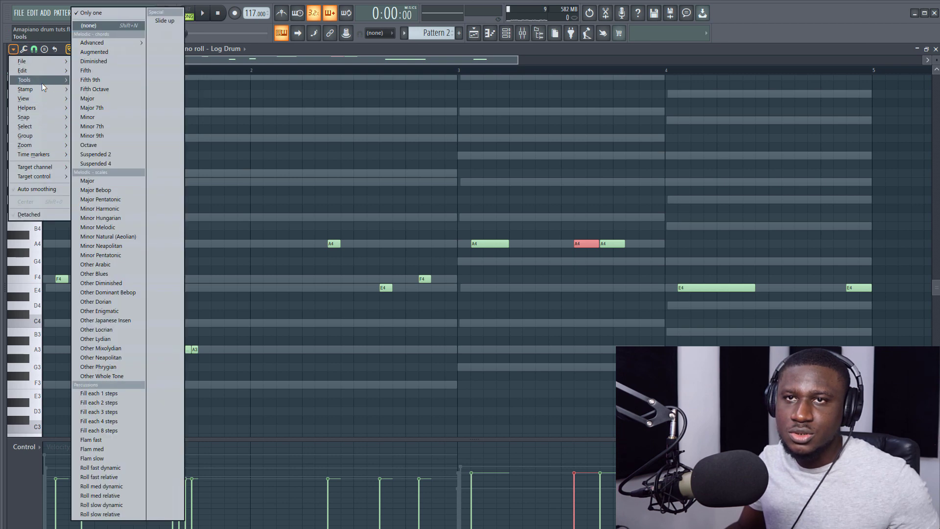
mouse_move(42, 79)
left_click(92, 155)
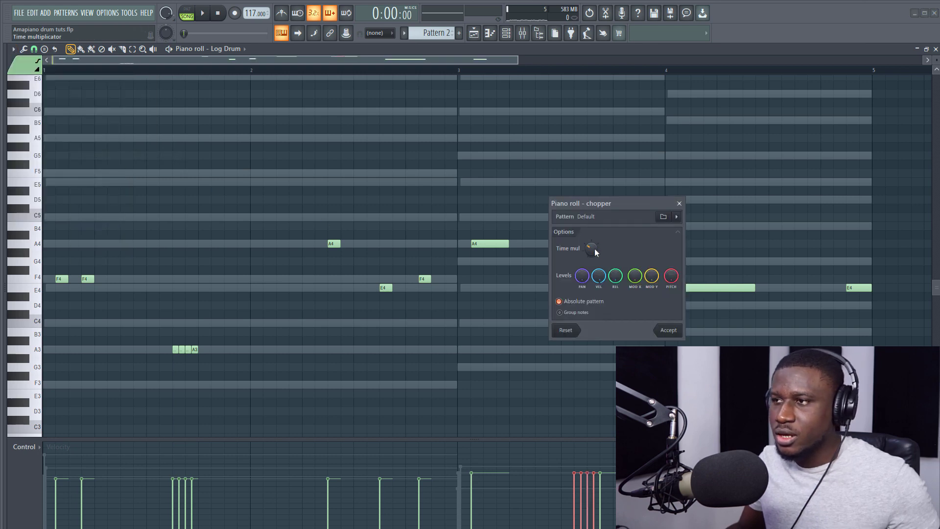
left_click_drag(607, 204, 704, 233)
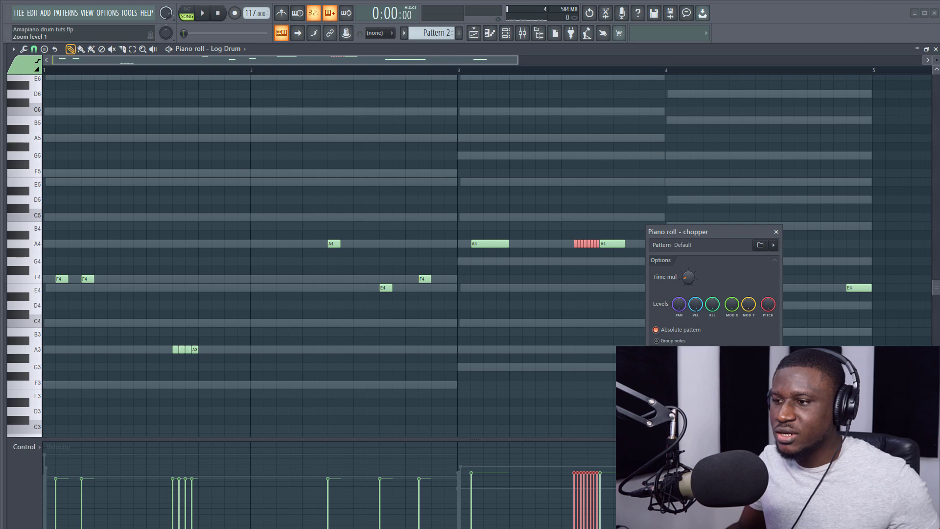
key("space")
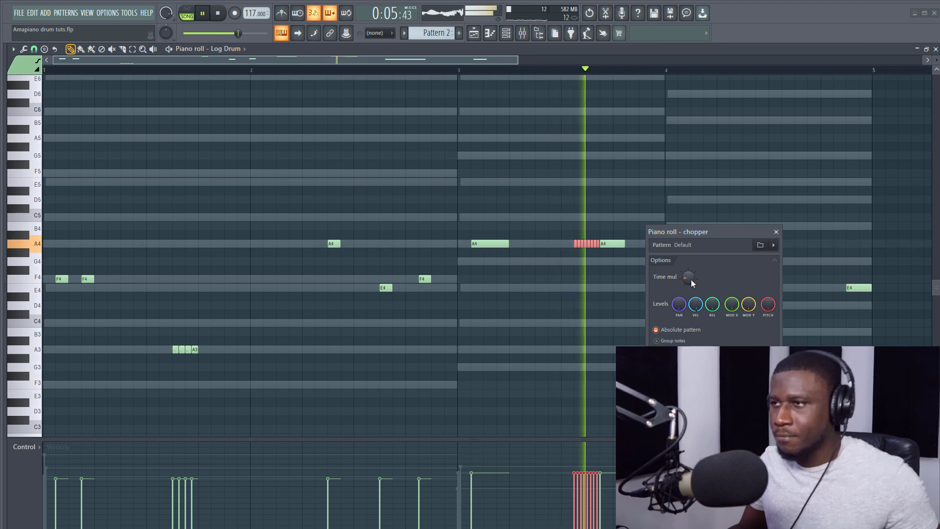
- Close the chopper and transpose the whole pattern down one octave with Ctrl+Down
key("Escape")
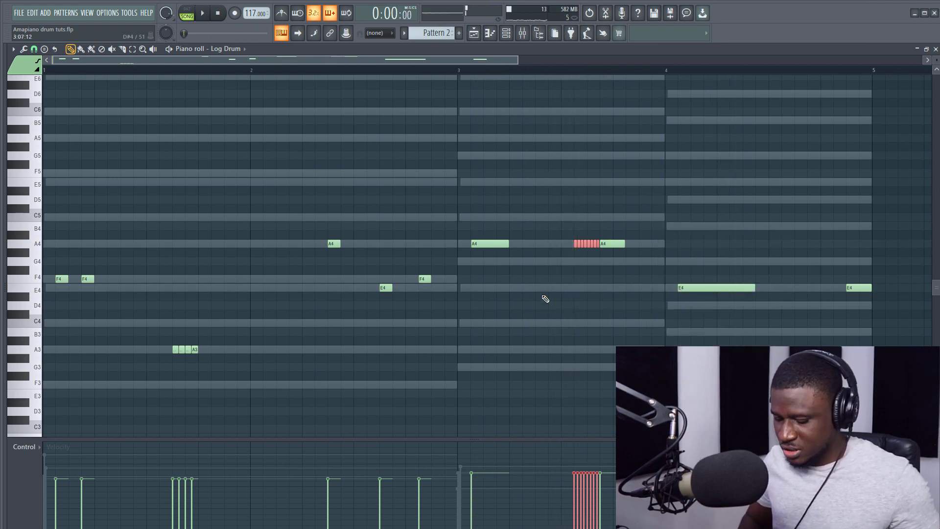
key("space")
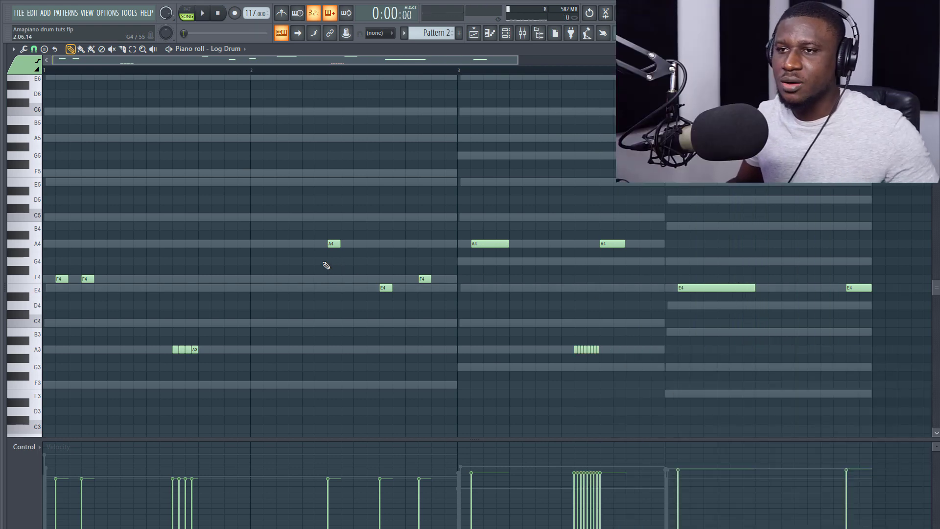
scroll(313, 245, "down", 1)
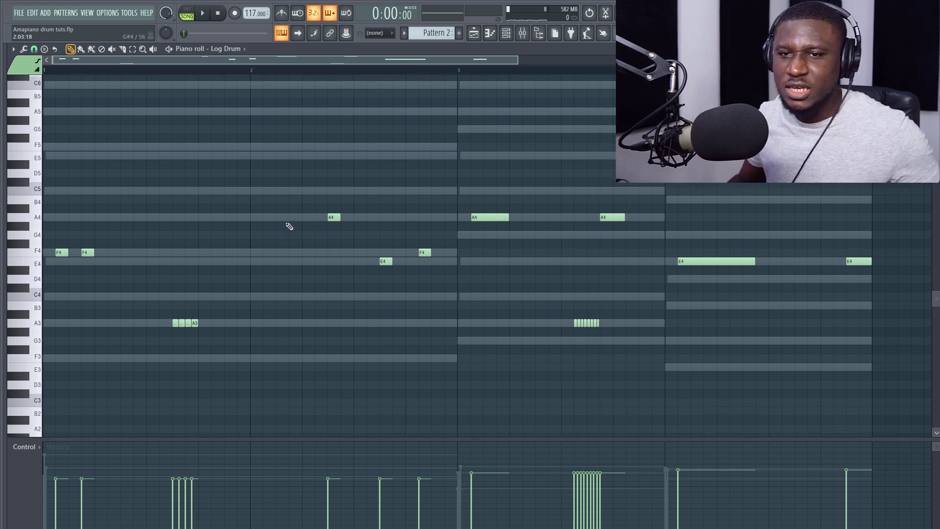
key("ctrl+Down")
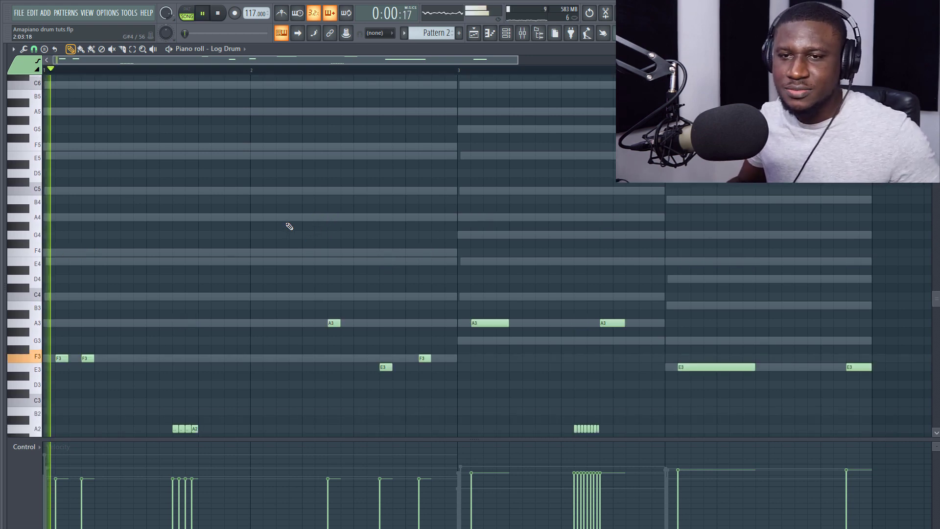
scroll(290, 226, "down", 2)
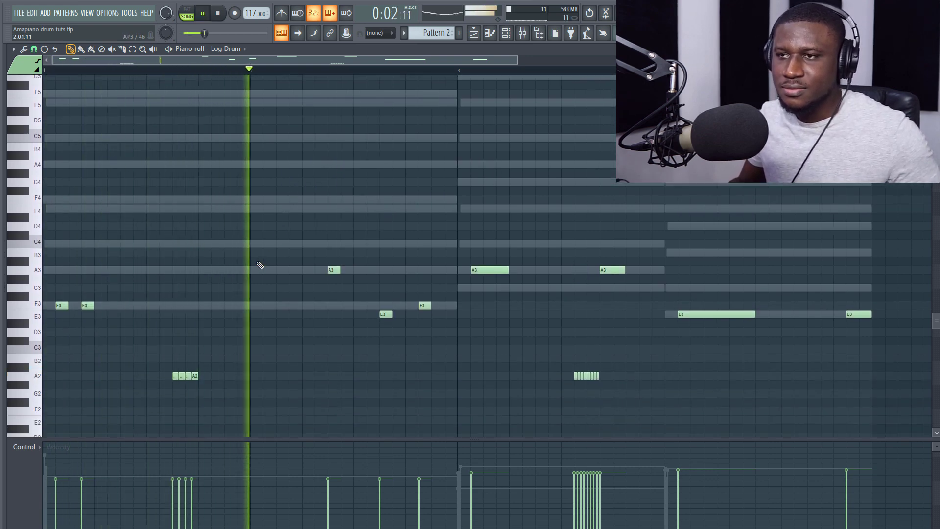
scroll(260, 265, "up", 1)
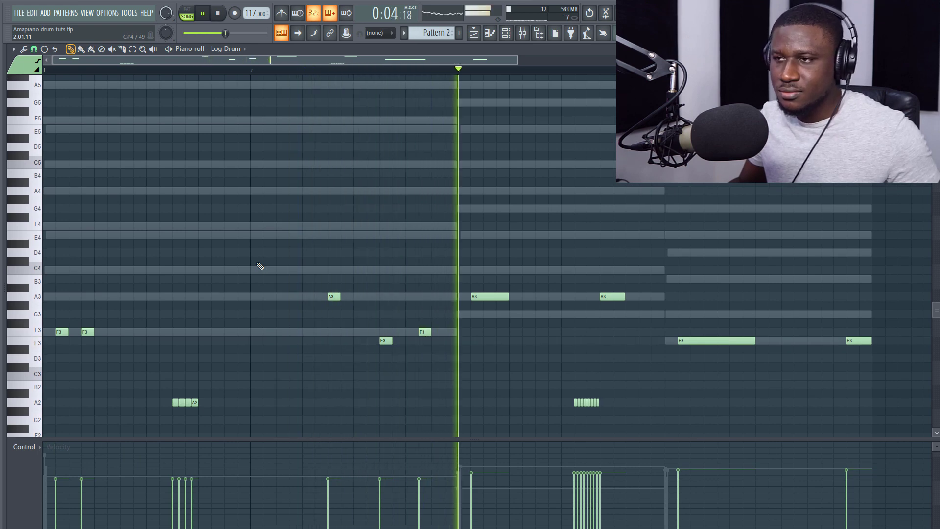
key("space")
- Select both chopped rolls on A2 and raise them to A3
left_click_drag(127, 391, 674, 465)
key("space")
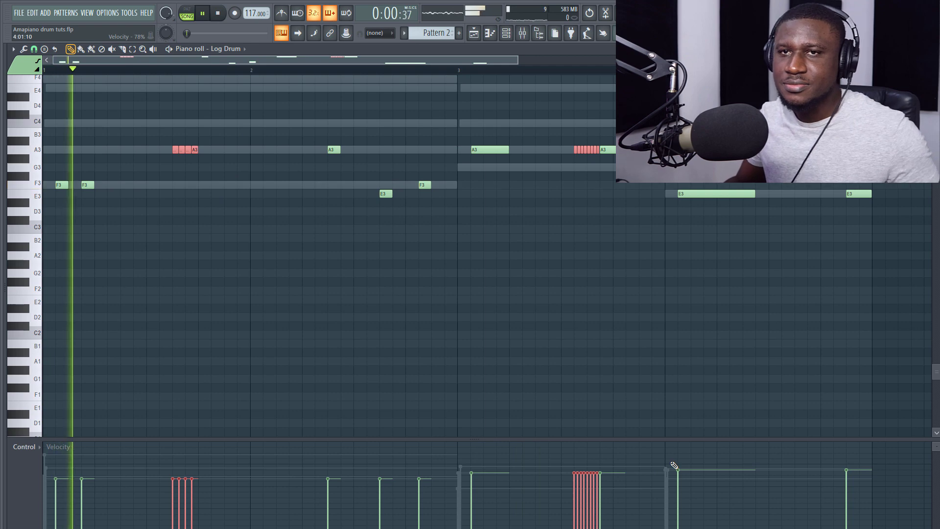
scroll(608, 361, "up", 3)
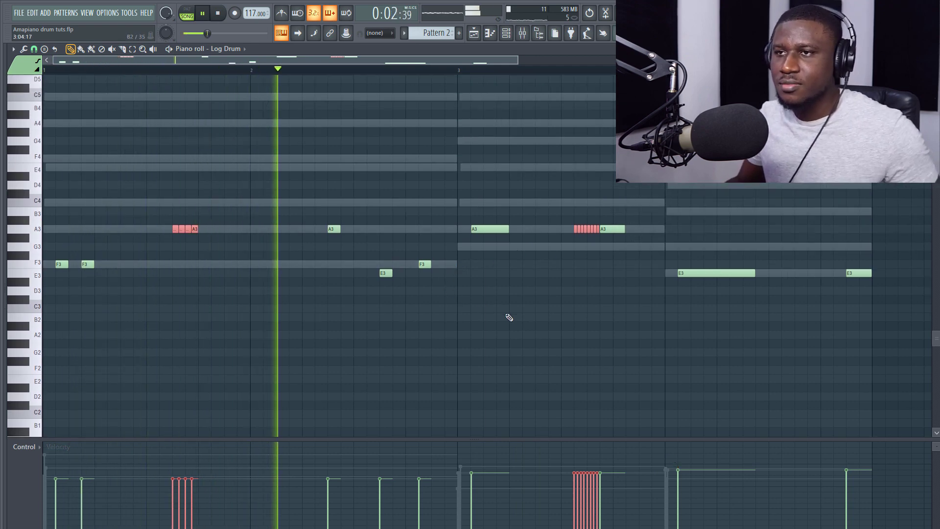
scroll(509, 314, "up", 1)
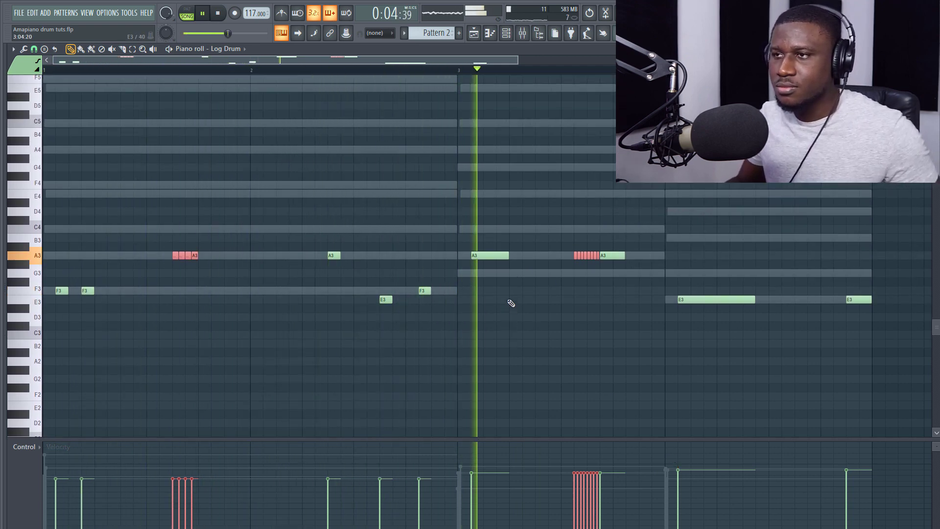
- Route the Log Drum channel to mixer insert 2 with Ctrl+L
left_click(507, 33)
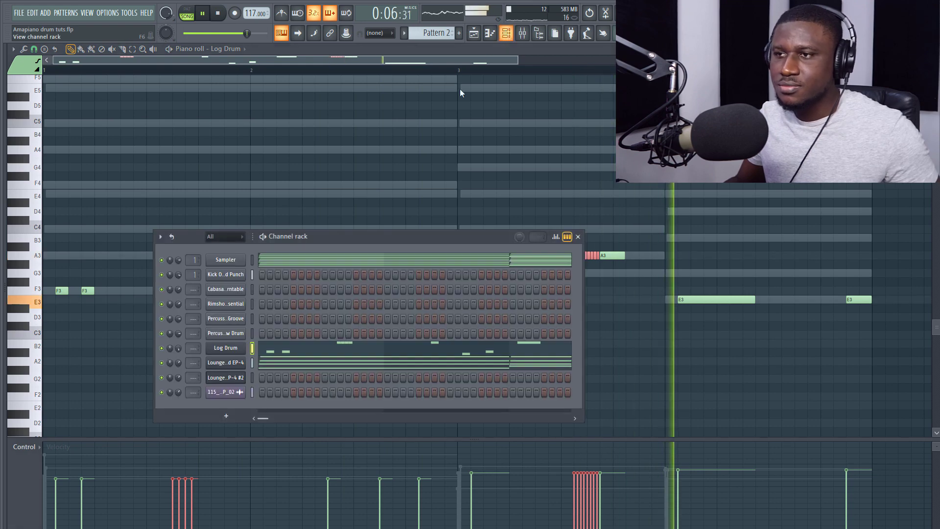
key("space")
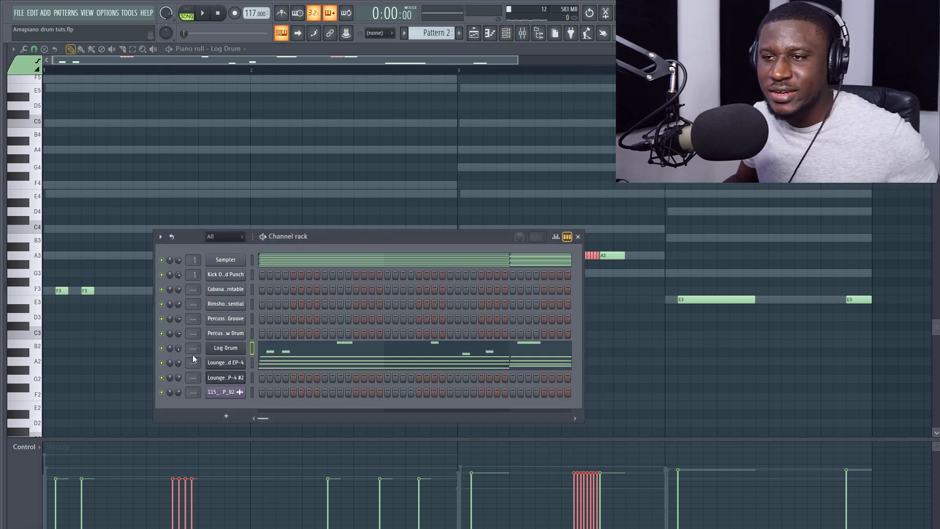
left_click(226, 347)
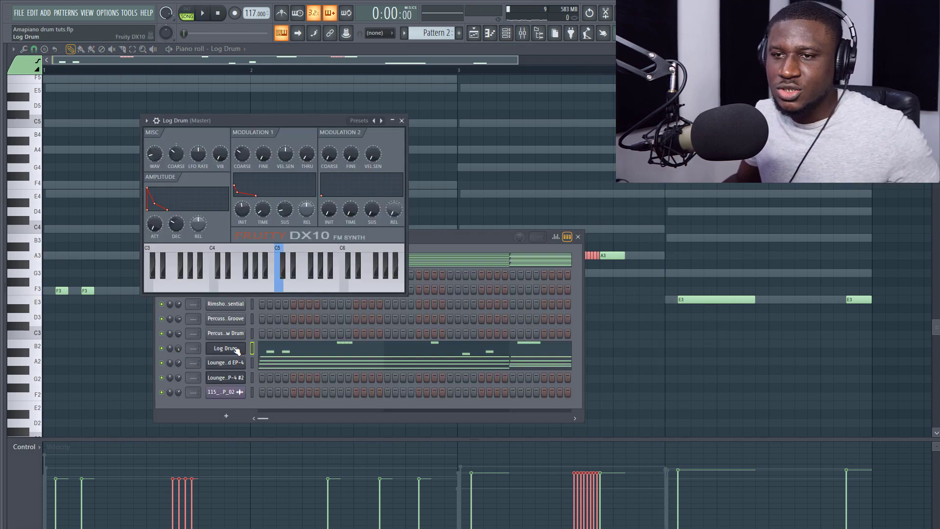
left_click(402, 120)
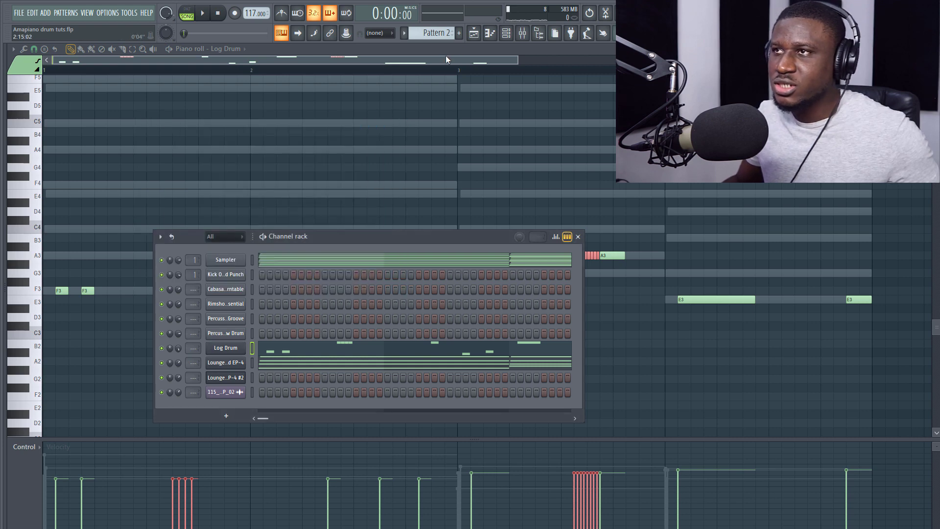
left_click(523, 33)
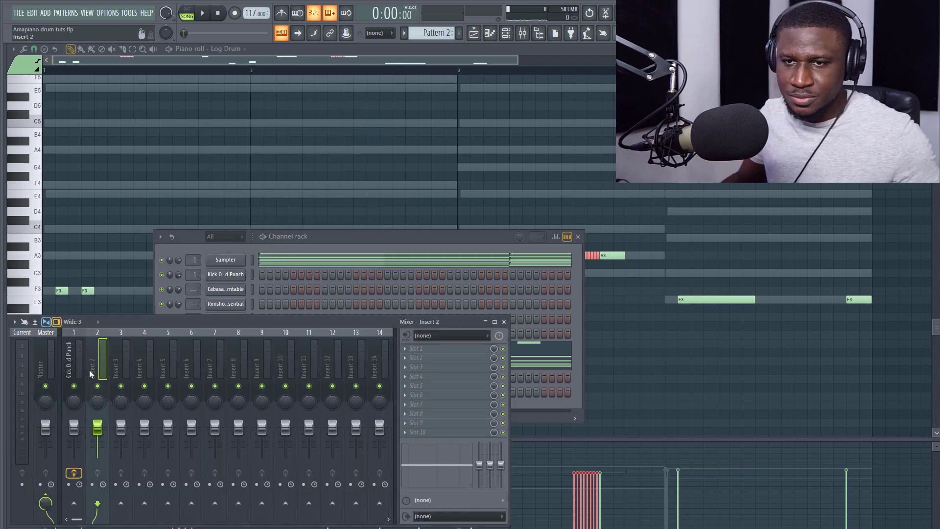
key("ctrl+l")
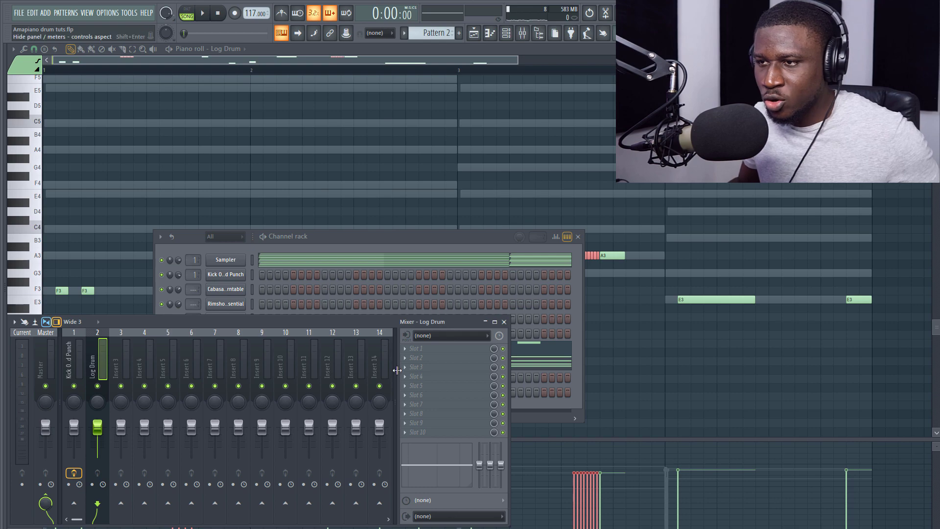
- Load Fruity Compressor into the insert's first slot and set its gain to 7.4 dB
left_click(419, 348)
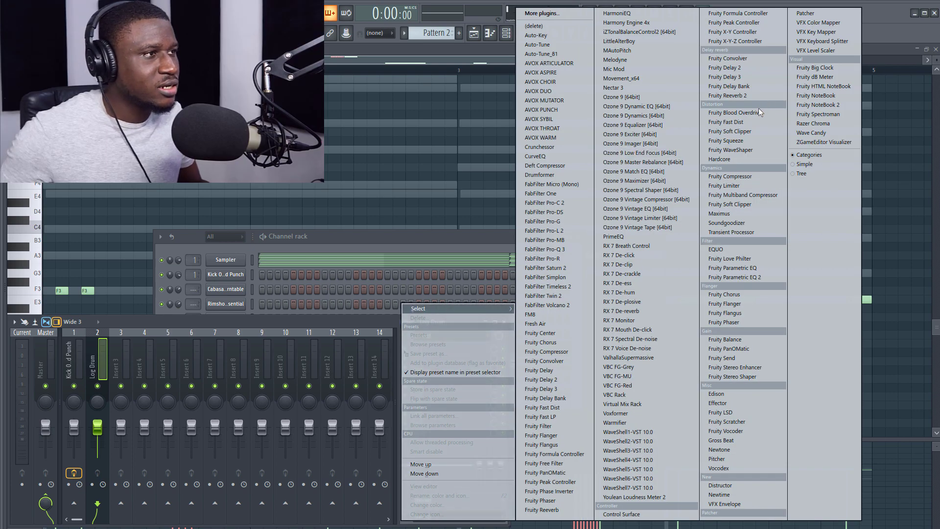
left_click(736, 176)
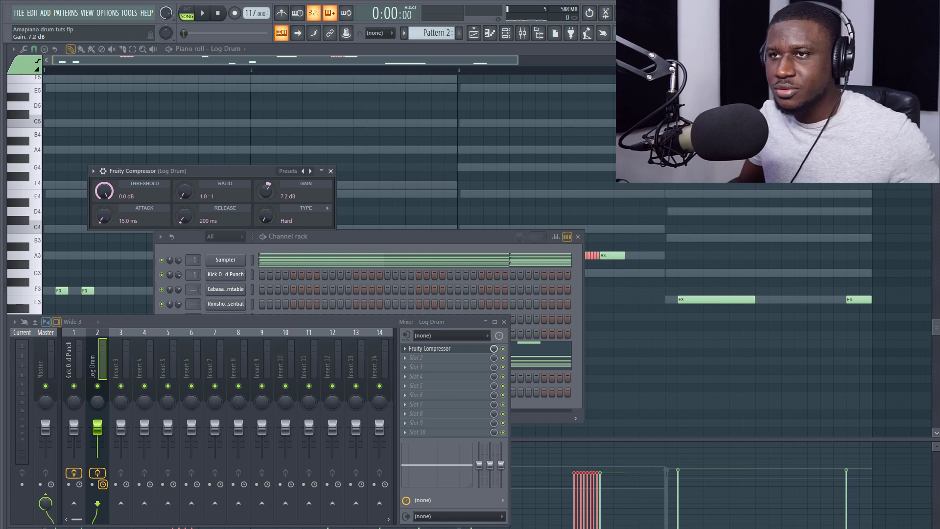
key("space")
left_click_drag(265, 192, 266, 191)
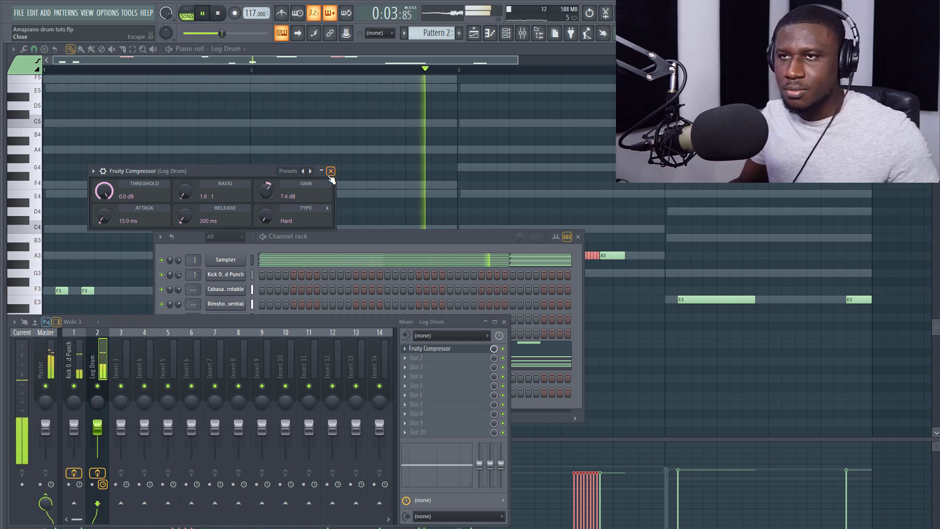
key("Escape")
- Draw ascending velocity ramps under both chopped A3 rolls and play the pattern to check
key("F9")
key("F6")
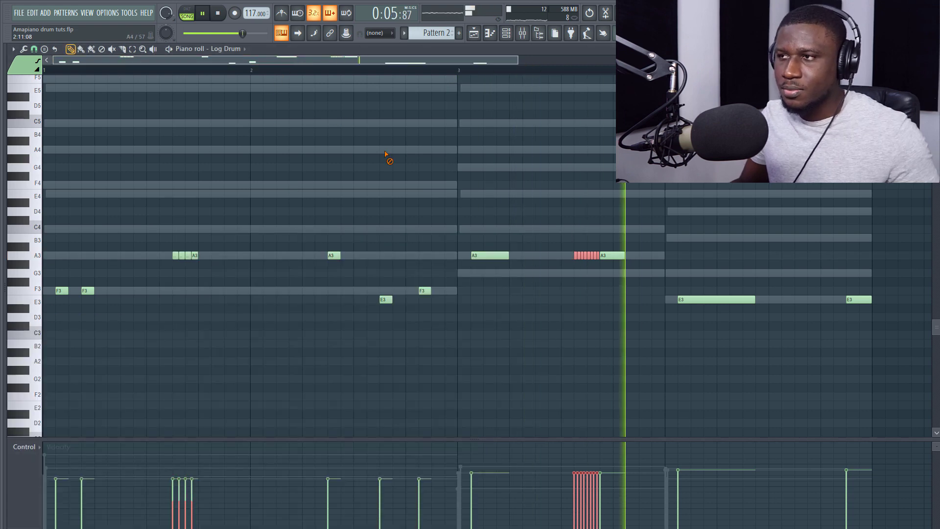
scroll(353, 73, "down", 4)
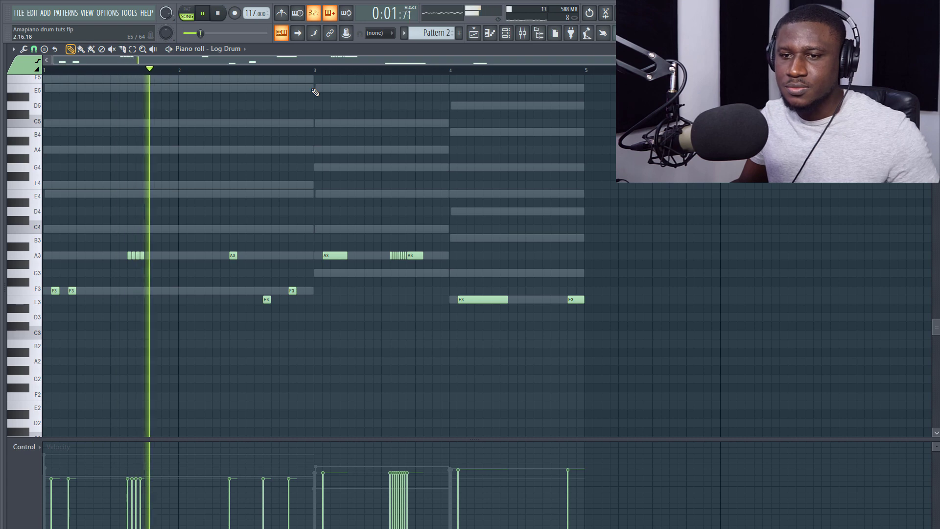
key("space")
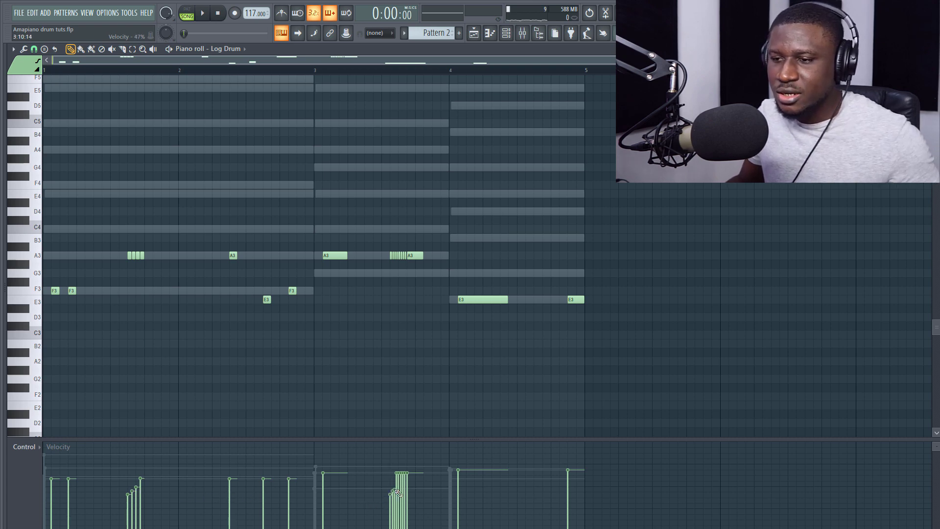
left_click_drag(411, 476, 409, 471)
key("space")
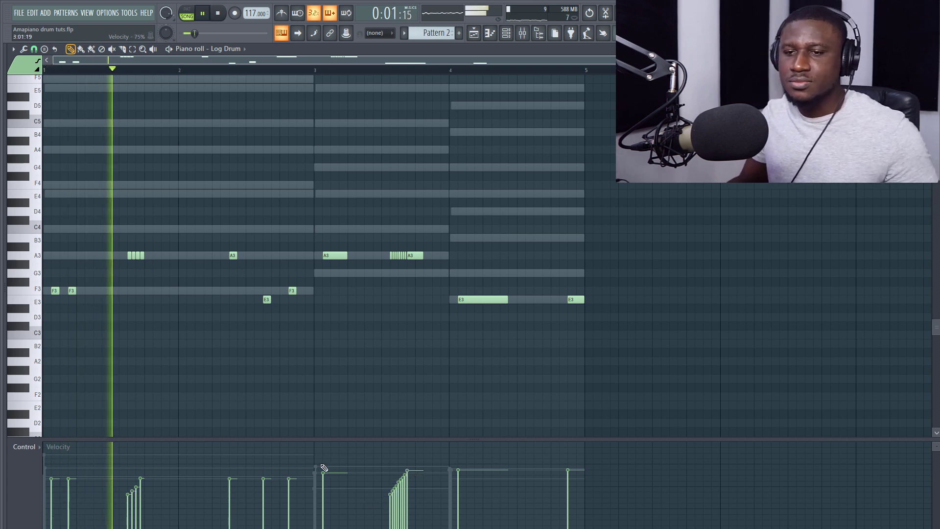